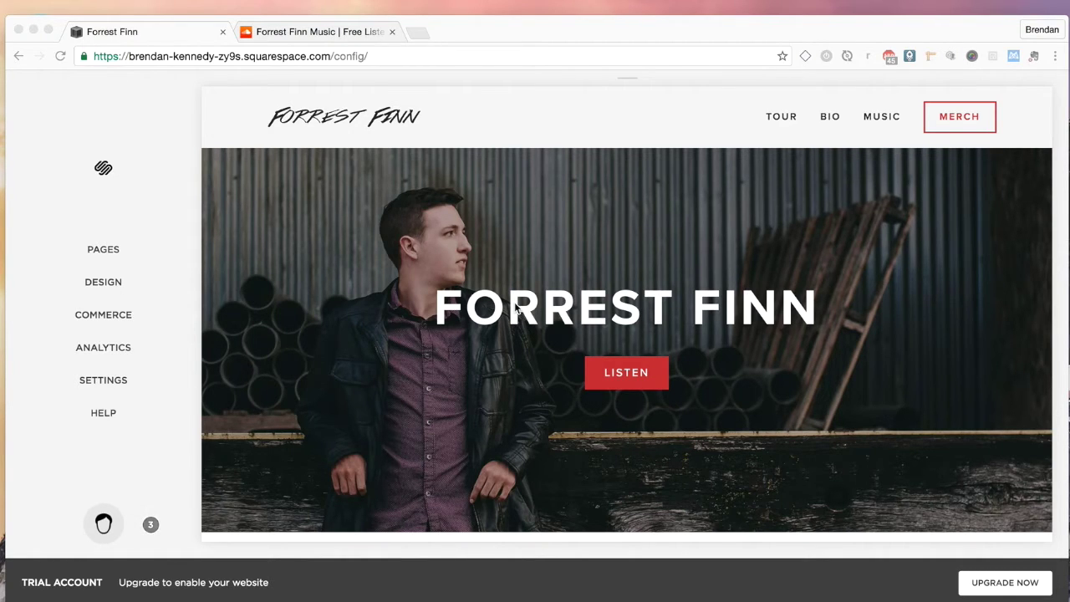
Review the Music page in the Squarespace site editor
{"action": "scroll", "coordinate": [516, 308], "scroll_direction": "down", "scroll_amount": 10}
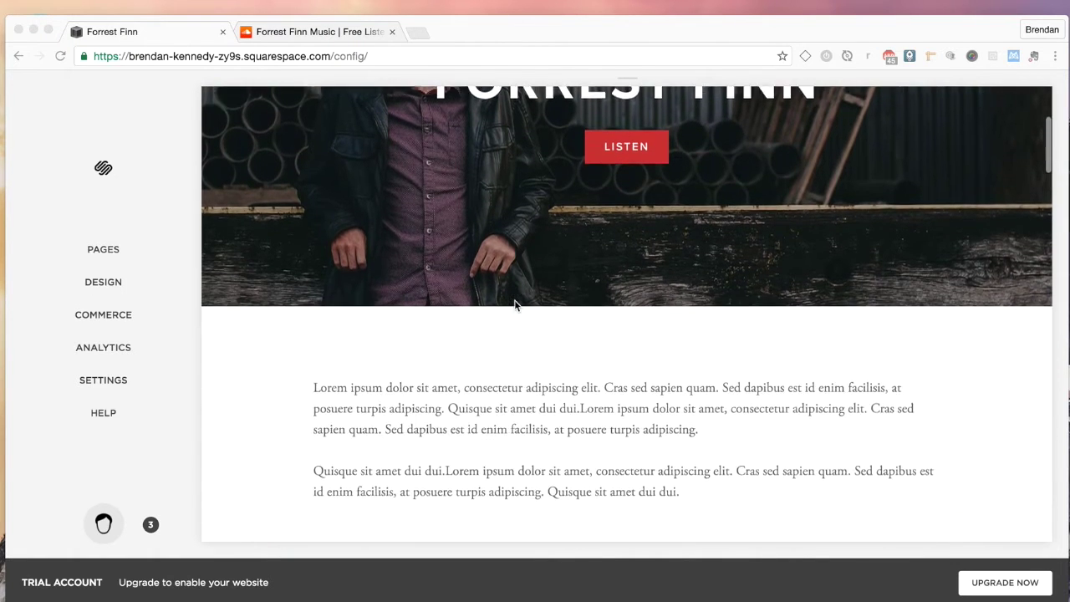
{"action": "scroll", "coordinate": [516, 306], "scroll_direction": "down", "scroll_amount": 5}
{"action": "scroll", "coordinate": [516, 306], "scroll_direction": "up", "scroll_amount": 4}
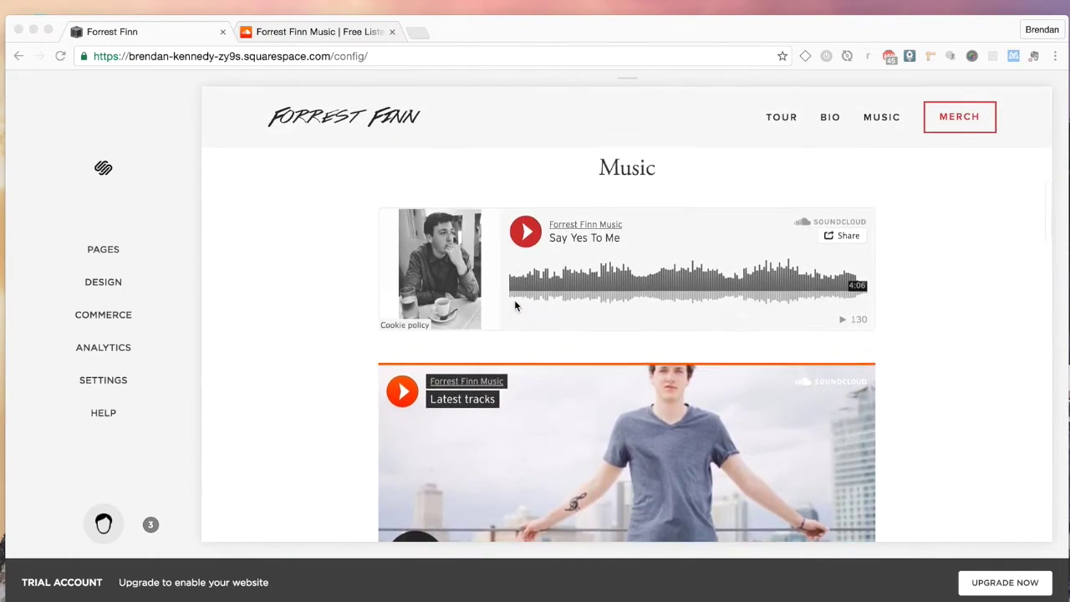
{"action": "scroll", "coordinate": [514, 305], "scroll_direction": "up", "scroll_amount": 10}
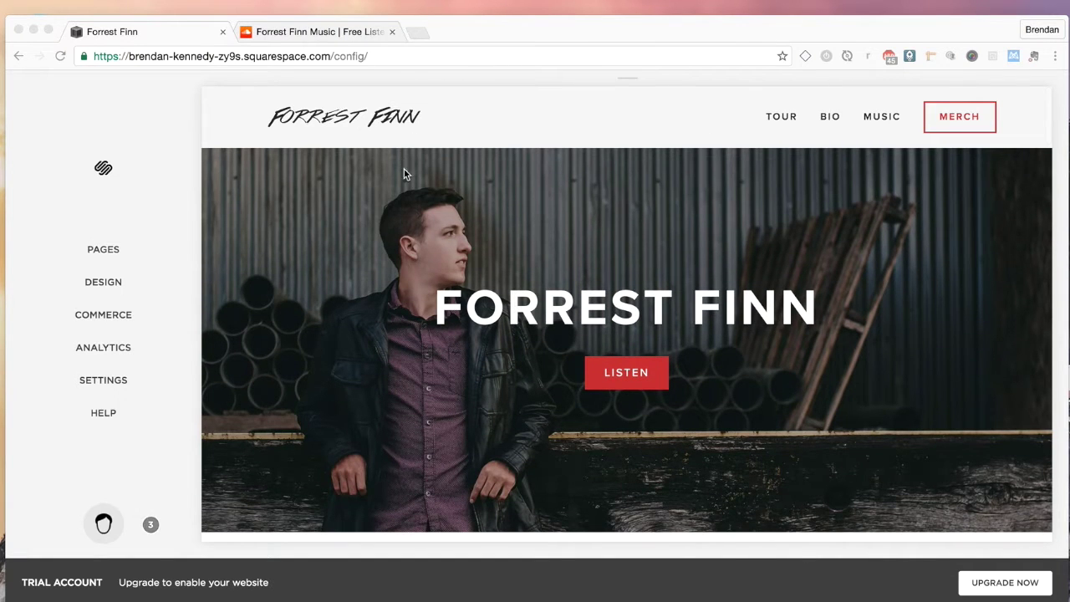
{"action": "scroll", "coordinate": [442, 241], "scroll_direction": "down", "scroll_amount": 10}
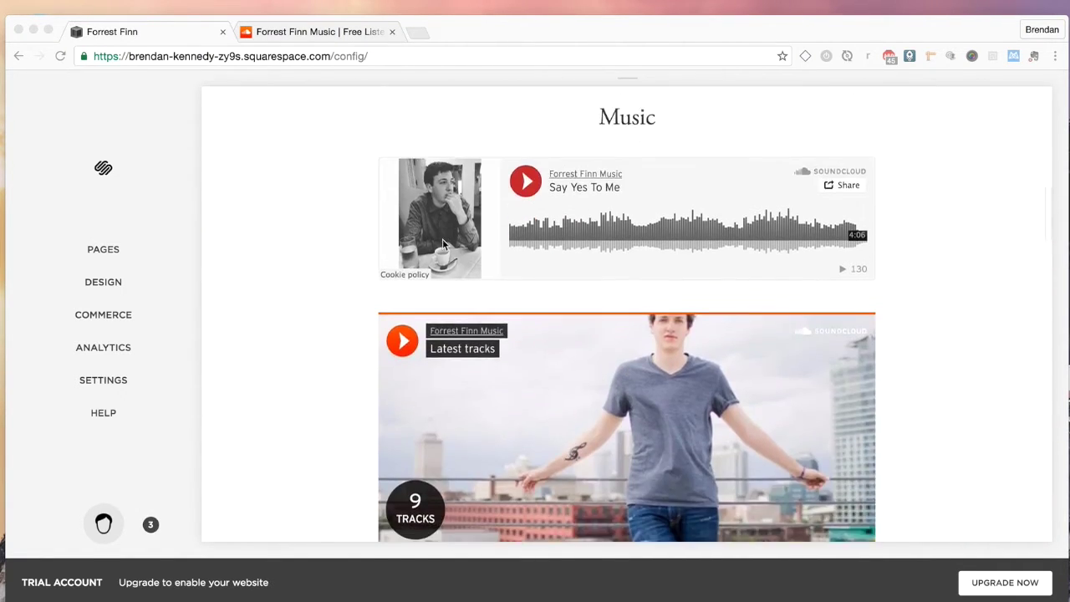
{"action": "scroll", "coordinate": [442, 242], "scroll_direction": "down", "scroll_amount": 5}
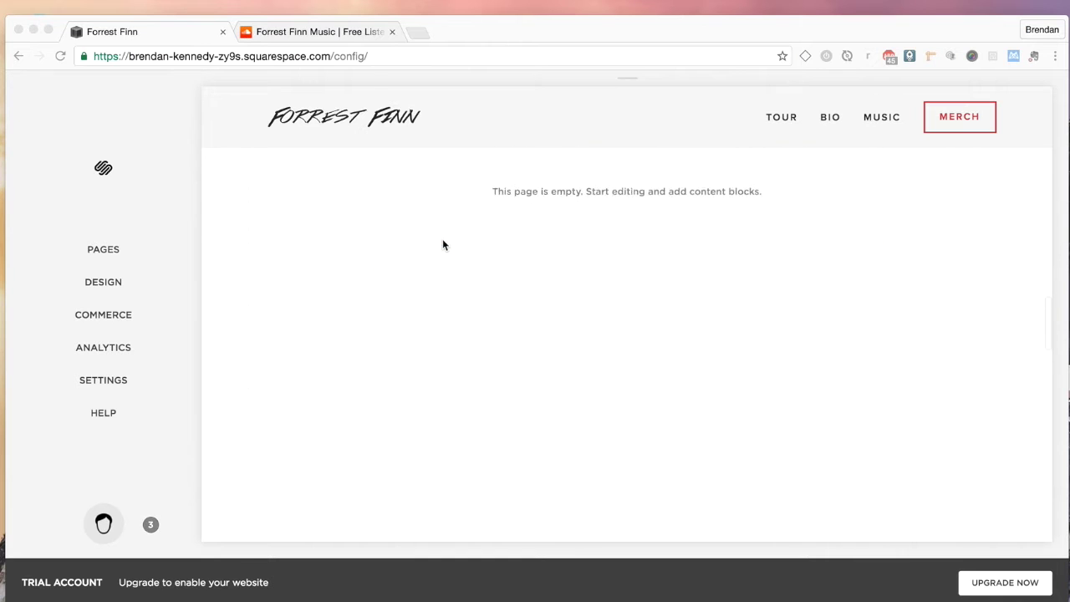
{"action": "scroll", "coordinate": [443, 245], "scroll_direction": "up", "scroll_amount": 5}
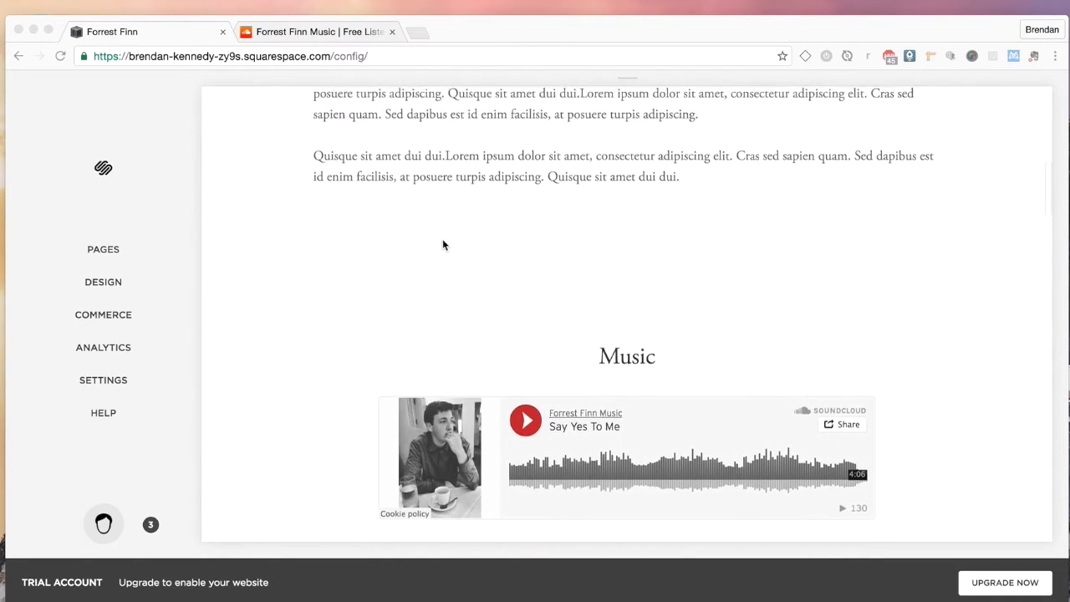
{"action": "scroll", "coordinate": [443, 244], "scroll_direction": "down", "scroll_amount": 3}
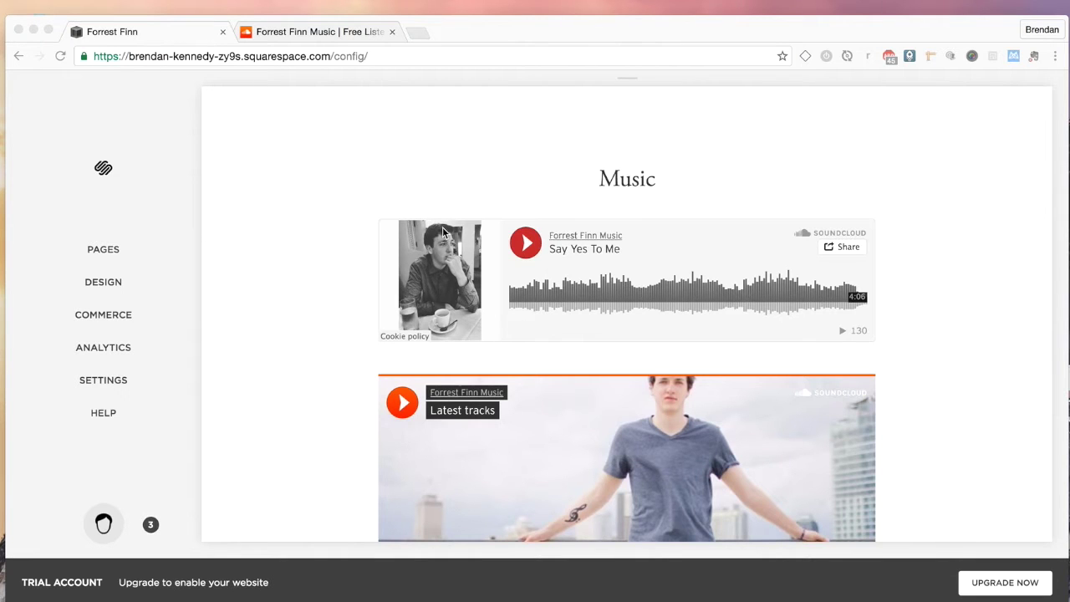
{"action": "left_click", "coordinate": [268, 163]}
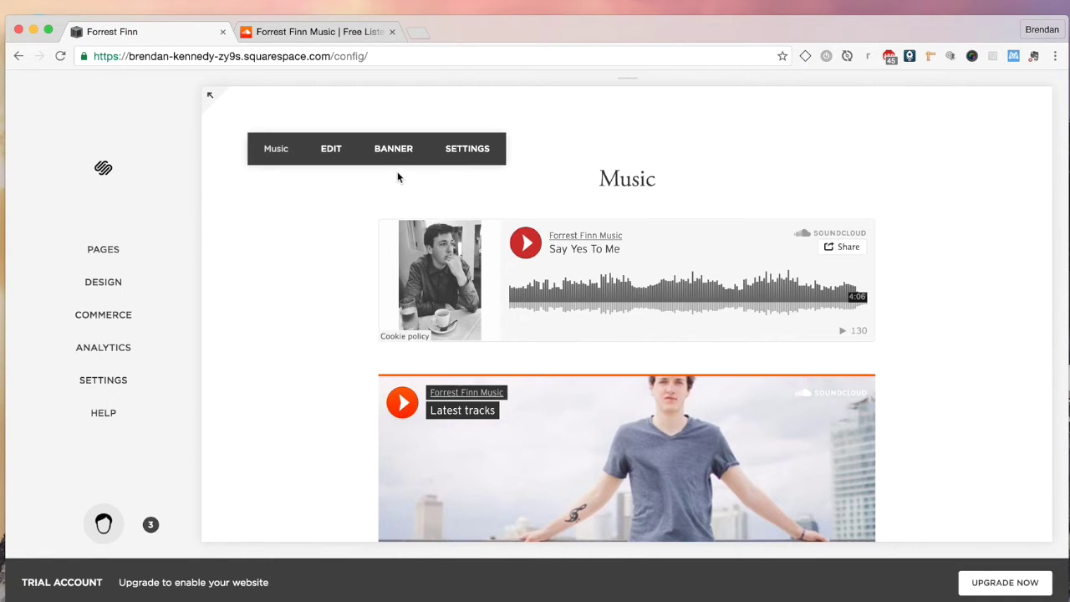
{"action": "scroll", "coordinate": [398, 178], "scroll_direction": "down", "scroll_amount": 5}
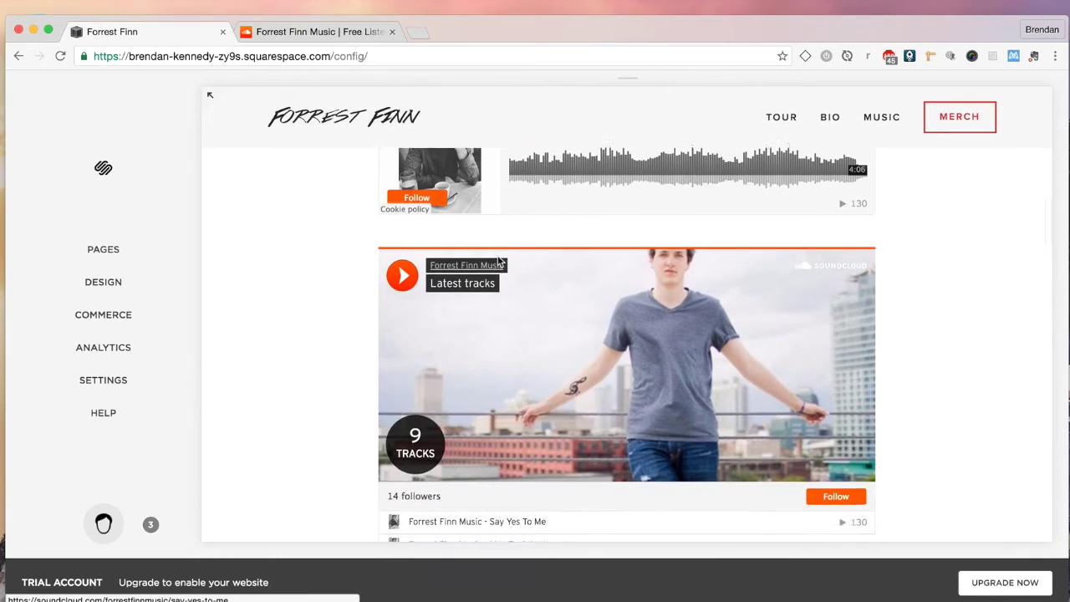
{"action": "scroll", "coordinate": [687, 275], "scroll_direction": "up", "scroll_amount": 4}
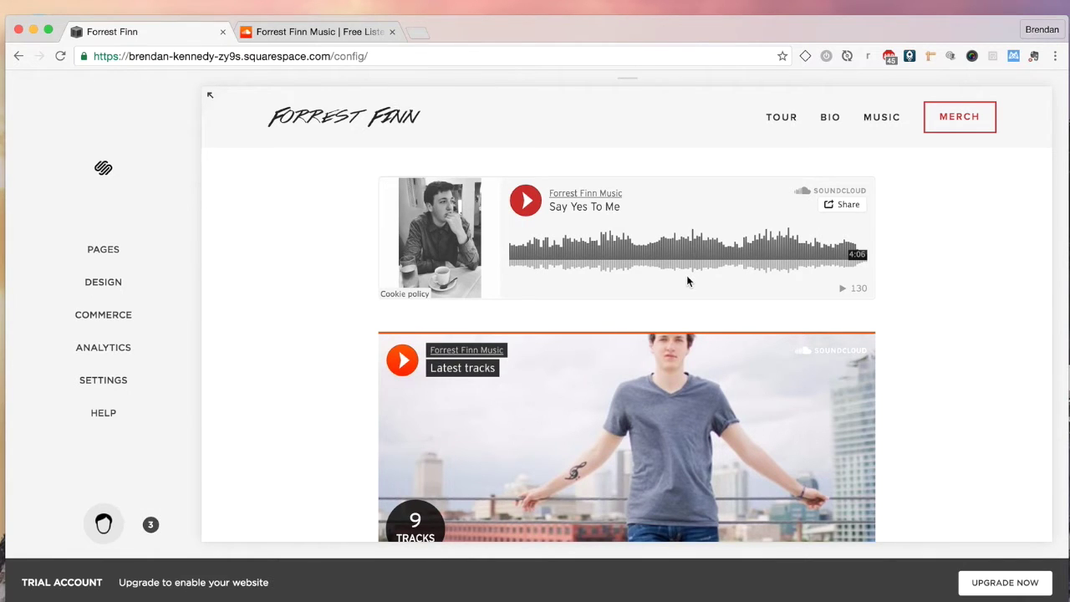
{"action": "scroll", "coordinate": [686, 278], "scroll_direction": "down", "scroll_amount": 3}
{"action": "scroll", "coordinate": [686, 274], "scroll_direction": "down", "scroll_amount": 3}
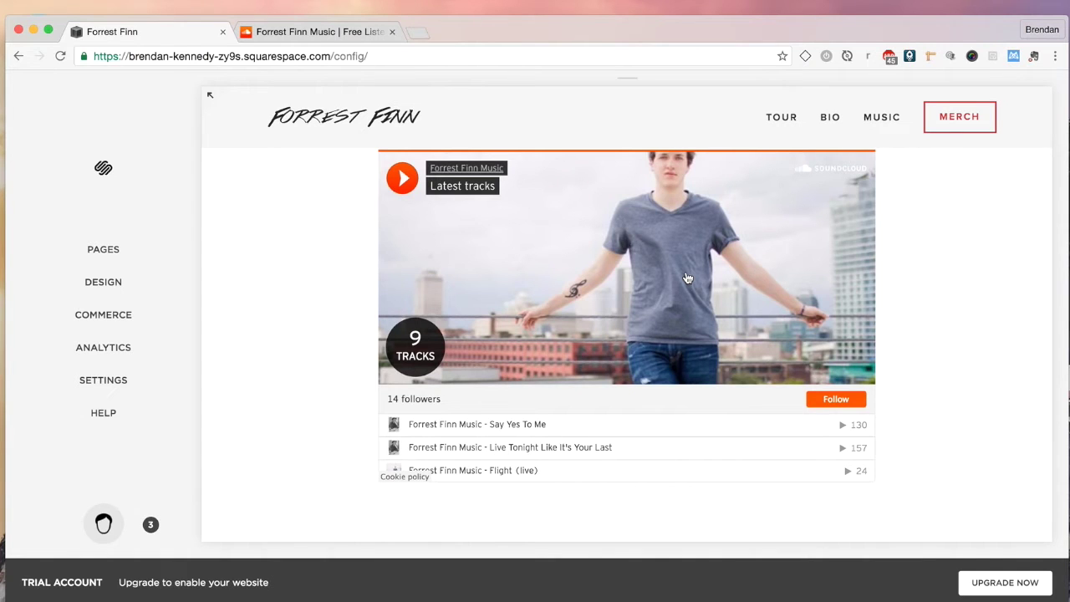
{"action": "mouse_move", "coordinate": [740, 333]}
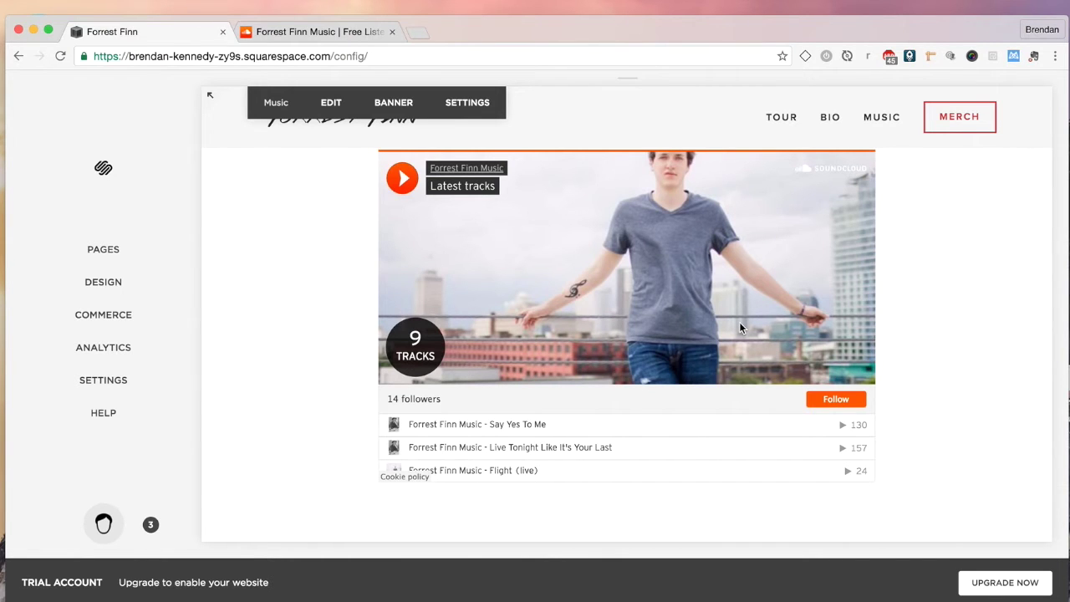
{"action": "scroll", "coordinate": [739, 328], "scroll_direction": "up", "scroll_amount": 5}
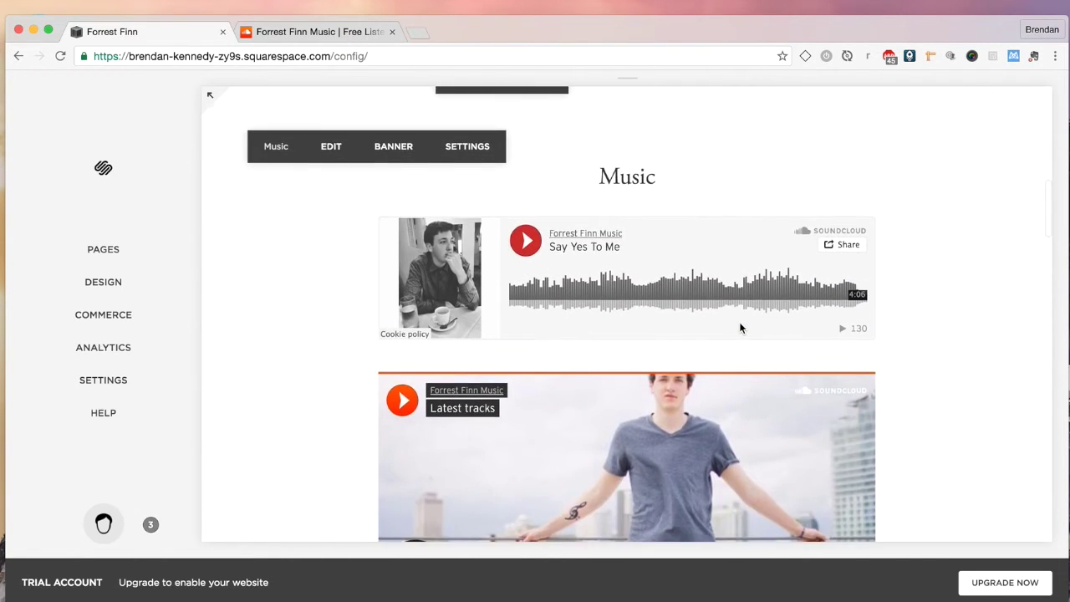
Open the Embed code for Say Yes To Me on the SoundCloud profile and select it
{"action": "key", "text": "ctrl+Tab"}
{"action": "scroll", "coordinate": [602, 268], "scroll_direction": "down", "scroll_amount": 1}
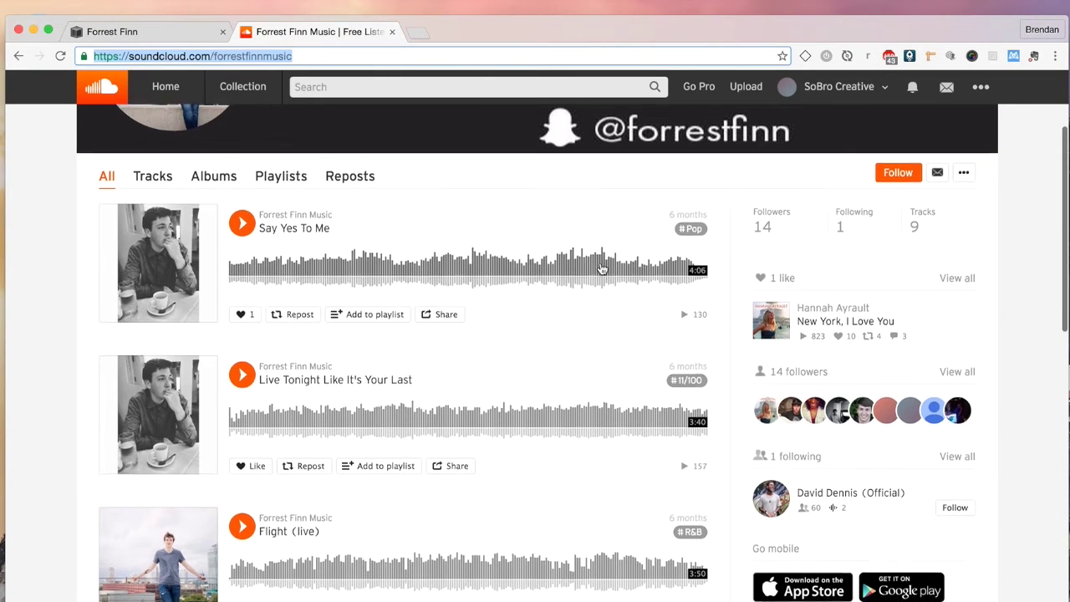
{"action": "scroll", "coordinate": [284, 277], "scroll_direction": "down", "scroll_amount": 1}
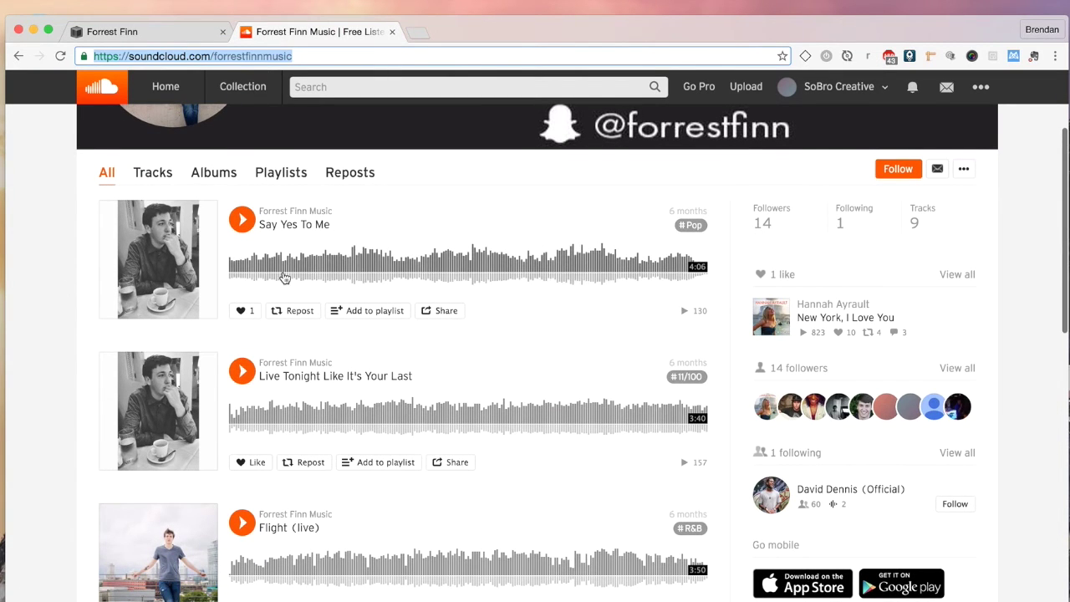
{"action": "left_click", "coordinate": [446, 314]}
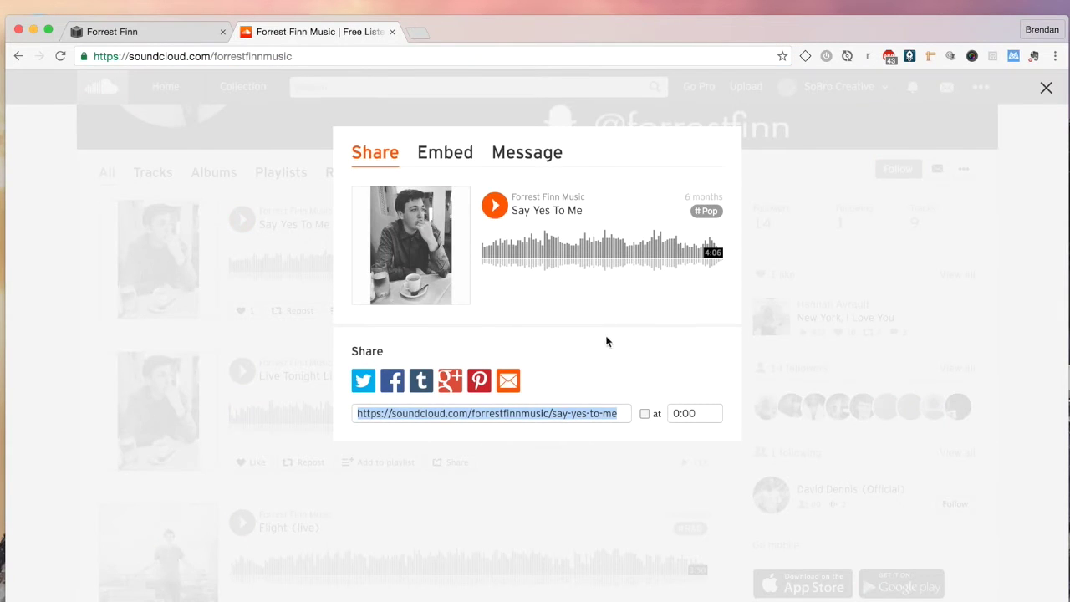
{"action": "left_click", "coordinate": [443, 160]}
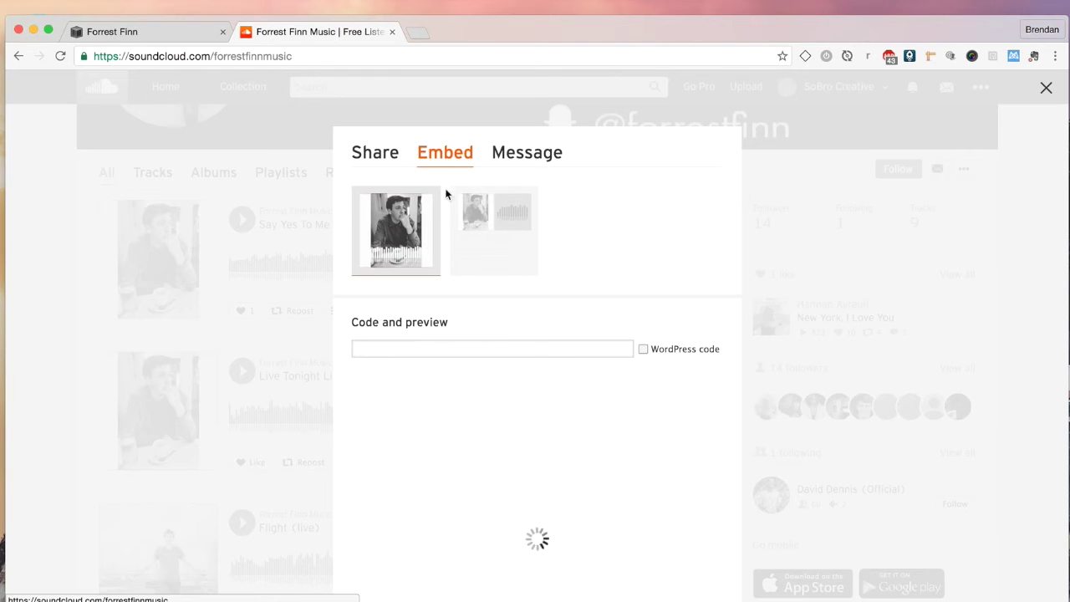
{"action": "left_click", "coordinate": [581, 351]}
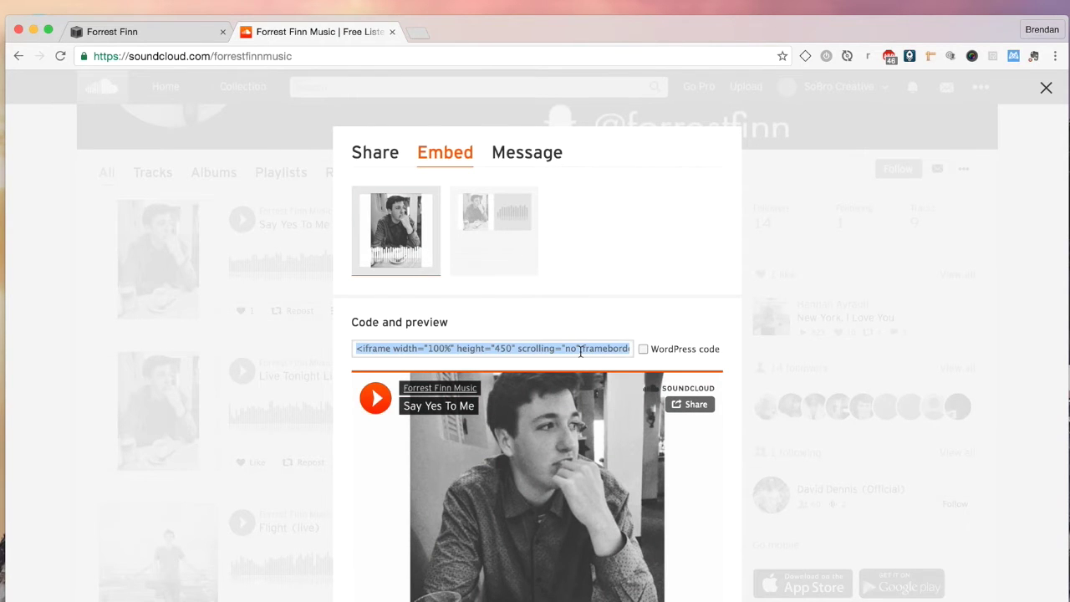
{"action": "scroll", "coordinate": [501, 418], "scroll_direction": "down", "scroll_amount": 3}
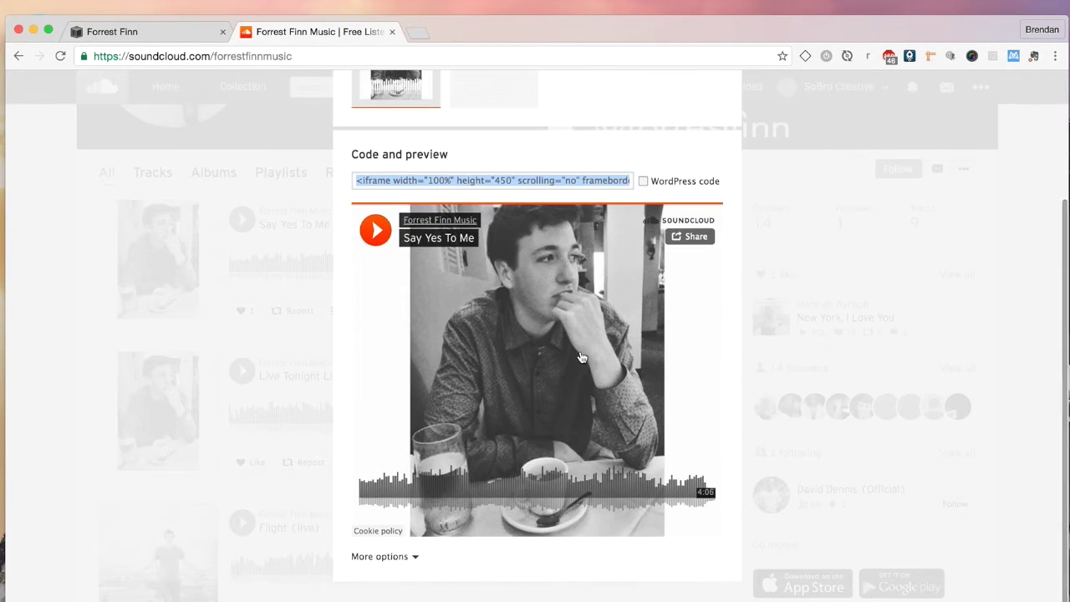
Switch the embed to the compact player style and show its colour options
{"action": "left_click", "coordinate": [380, 558]}
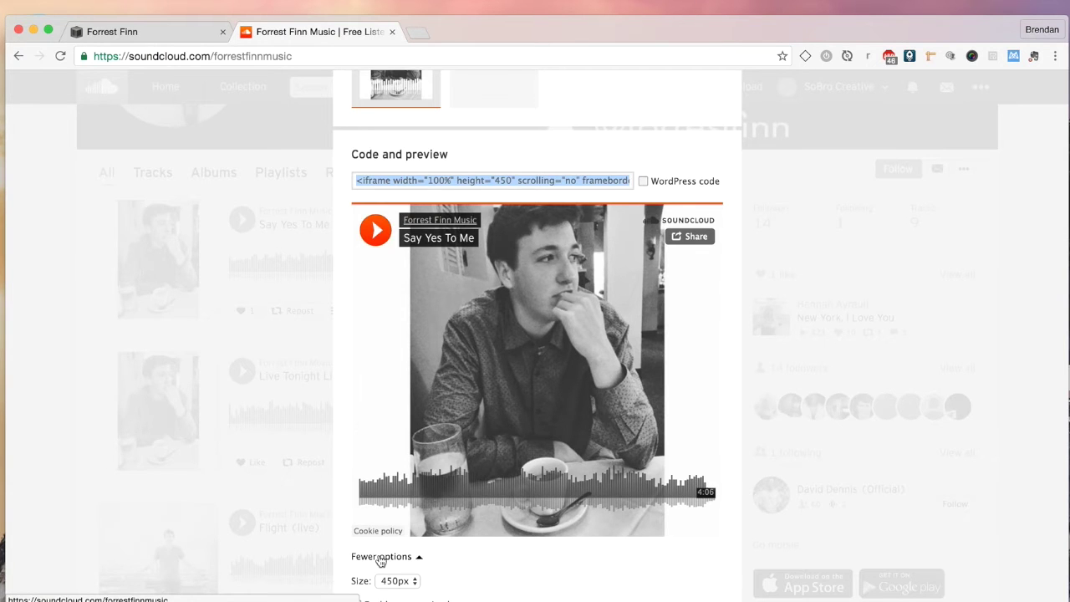
{"action": "scroll", "coordinate": [506, 524], "scroll_direction": "down", "scroll_amount": 2}
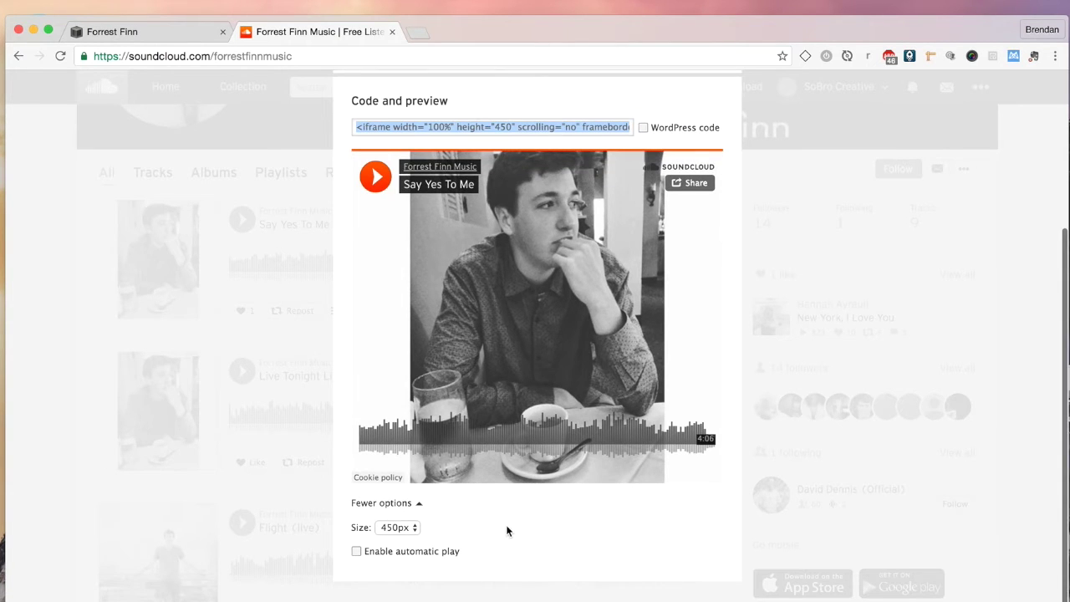
{"action": "left_click", "coordinate": [391, 504]}
{"action": "scroll", "coordinate": [392, 505], "scroll_direction": "up", "scroll_amount": 4}
{"action": "left_click", "coordinate": [485, 188]}
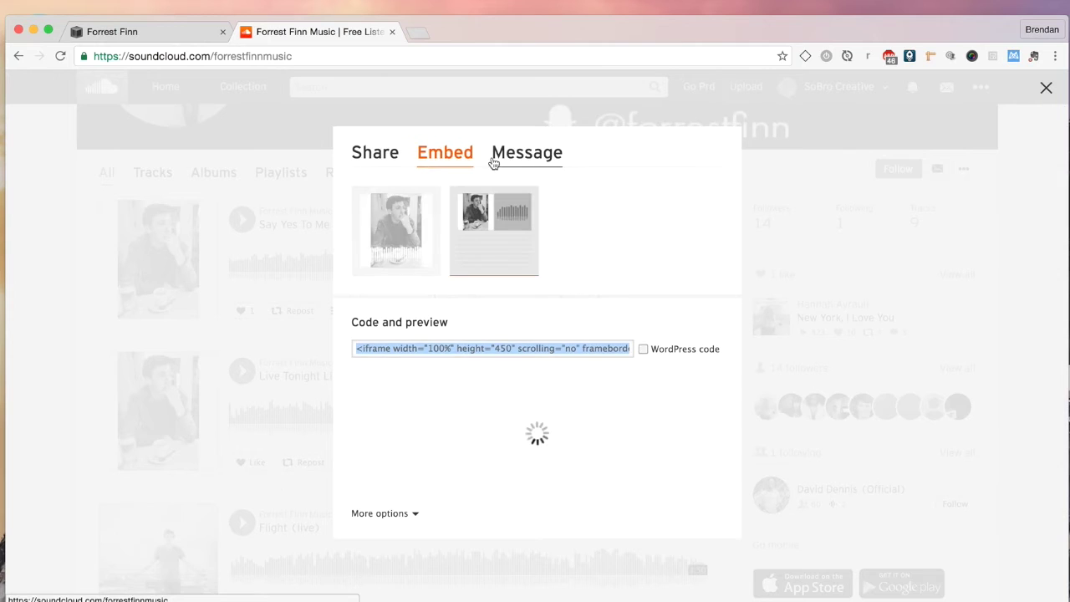
{"action": "left_click", "coordinate": [407, 517]}
{"action": "scroll", "coordinate": [514, 525], "scroll_direction": "down", "scroll_amount": 1}
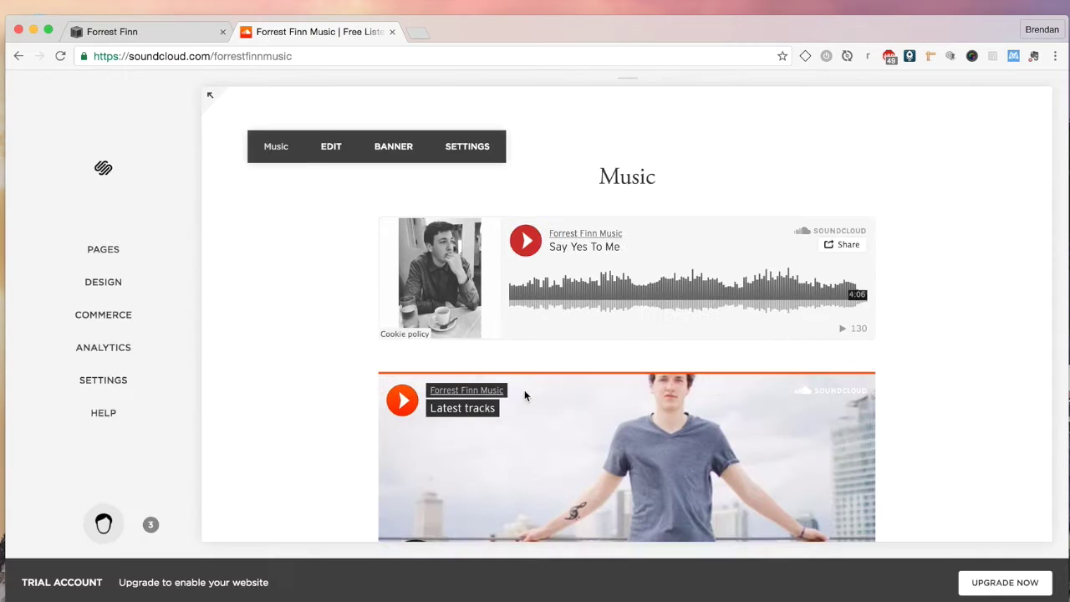
{"action": "scroll", "coordinate": [419, 289], "scroll_direction": "up", "scroll_amount": 5}
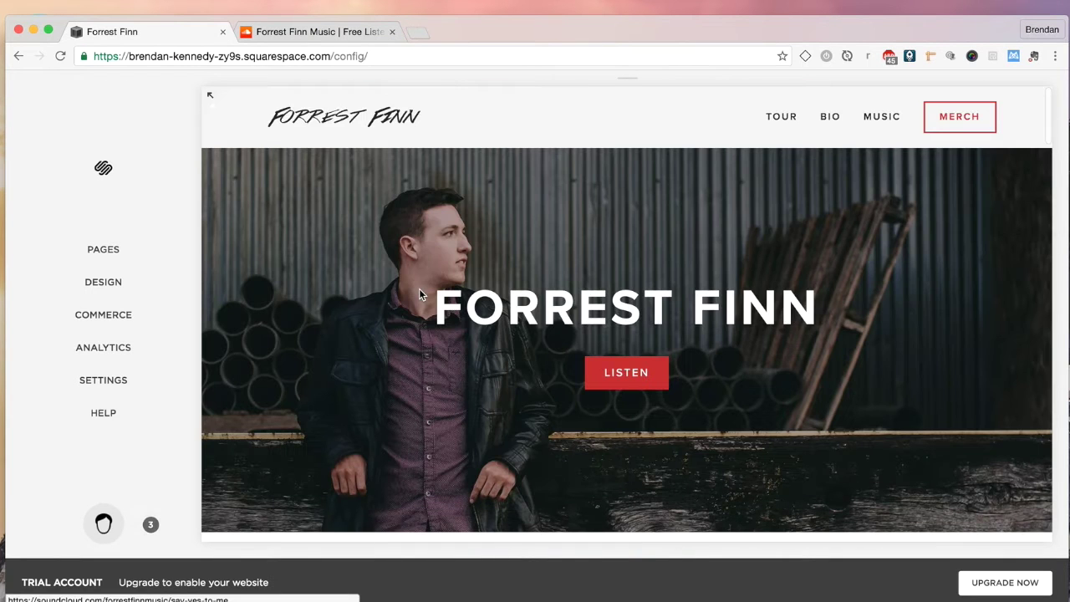
Set the player colour to the LISTEN button's red, #cc2b2b
{"action": "key", "text": "super+shift+c"}
{"action": "left_click", "coordinate": [656, 376]}
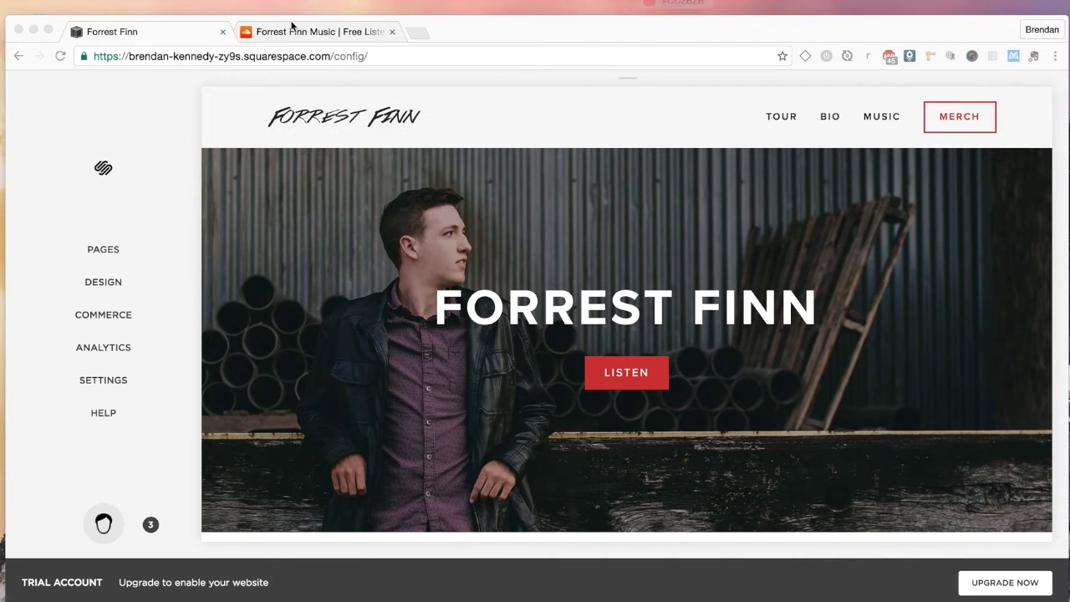
{"action": "left_click", "coordinate": [305, 32]}
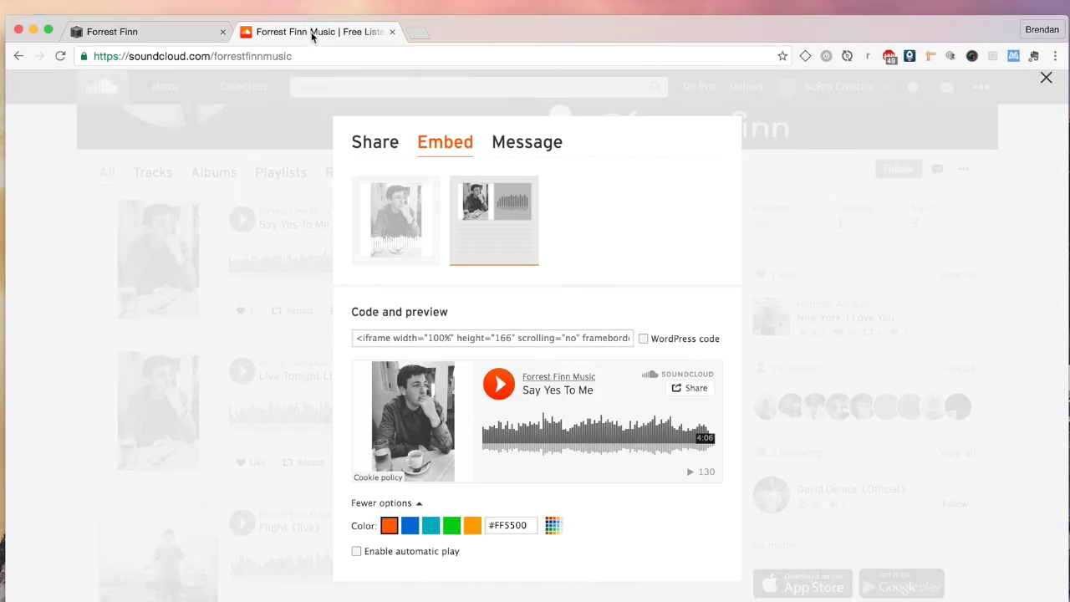
{"action": "triple_click", "coordinate": [517, 524]}
{"action": "key", "text": "super+v"}
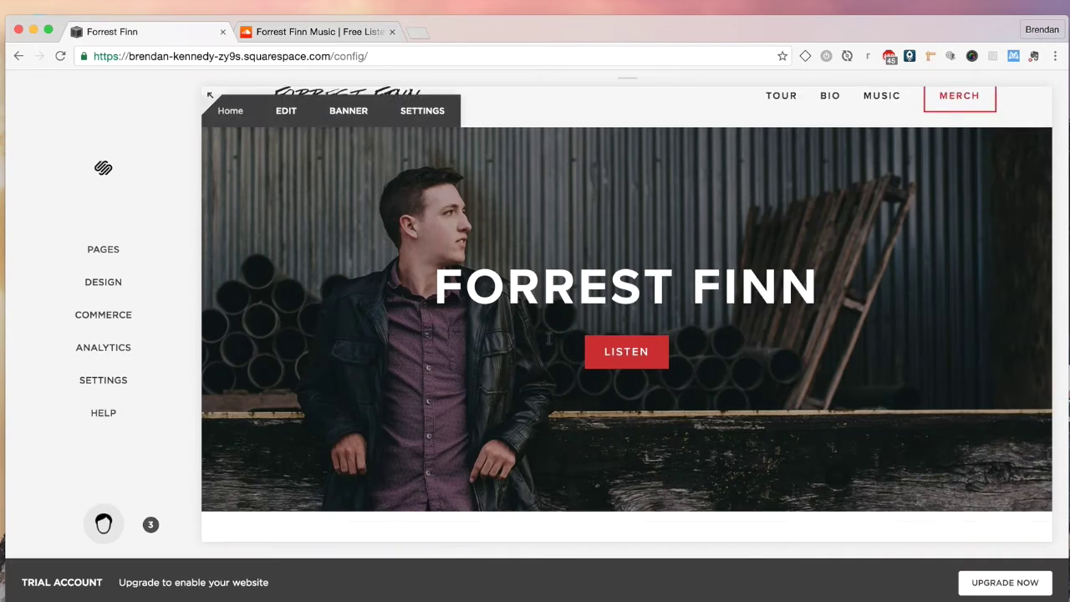
{"action": "scroll", "coordinate": [547, 337], "scroll_direction": "down", "scroll_amount": 10}
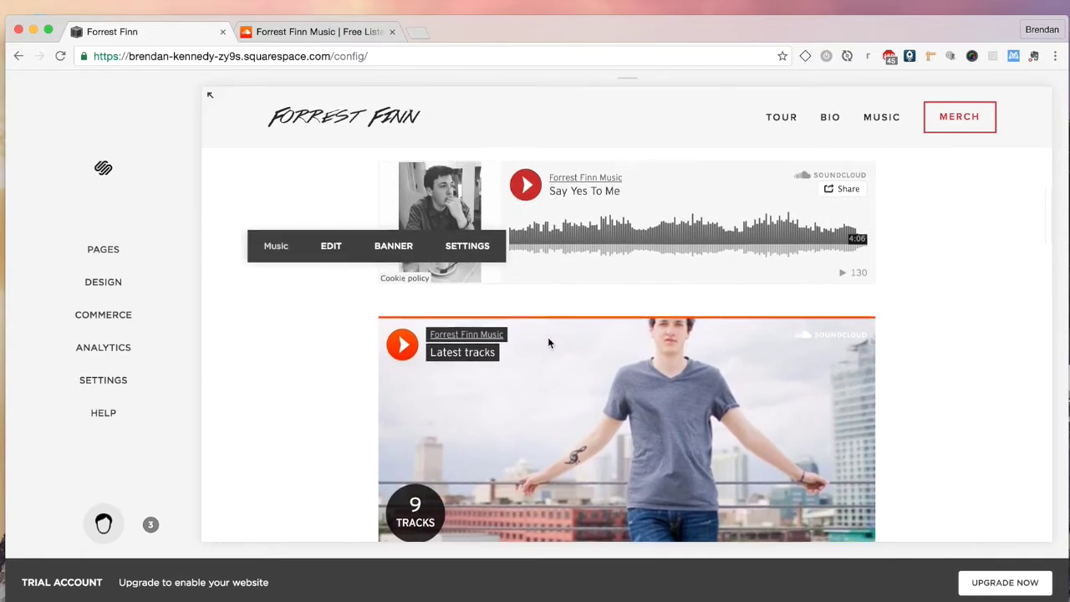
Delete the Latest tracks and Say Yes To Me SoundCloud blocks from the Music page
{"action": "scroll", "coordinate": [547, 337], "scroll_direction": "up", "scroll_amount": 2}
{"action": "left_click", "coordinate": [326, 154]}
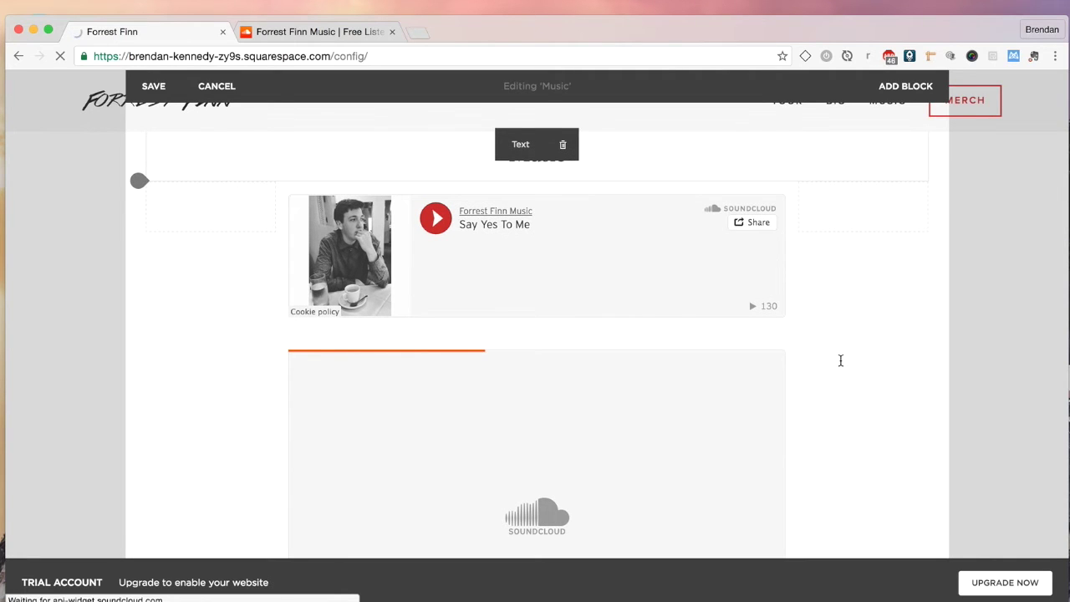
{"action": "mouse_move", "coordinate": [580, 246]}
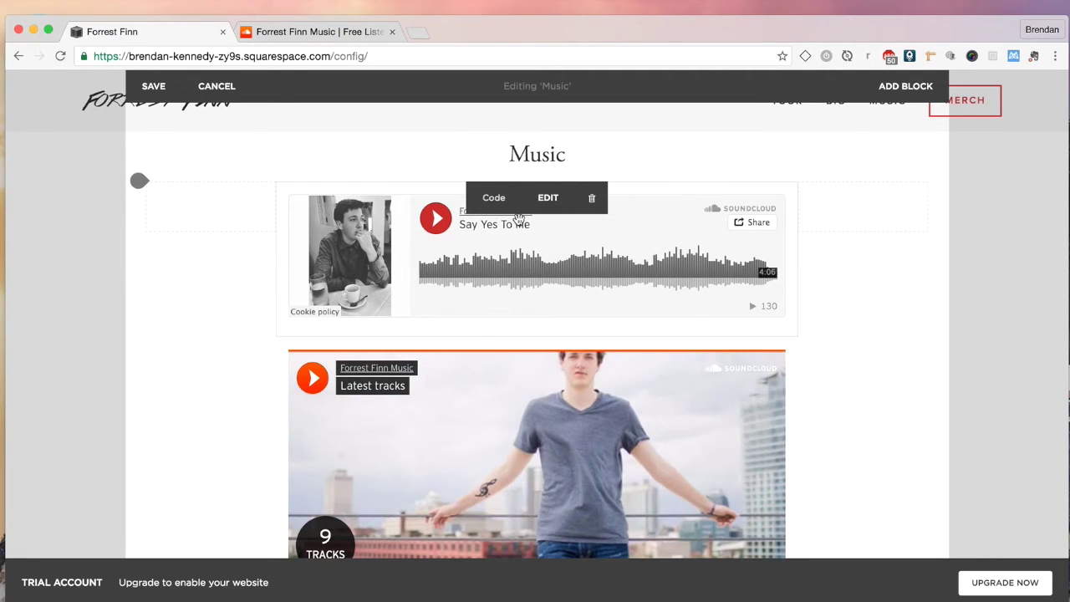
{"action": "scroll", "coordinate": [502, 251], "scroll_direction": "down", "scroll_amount": 2}
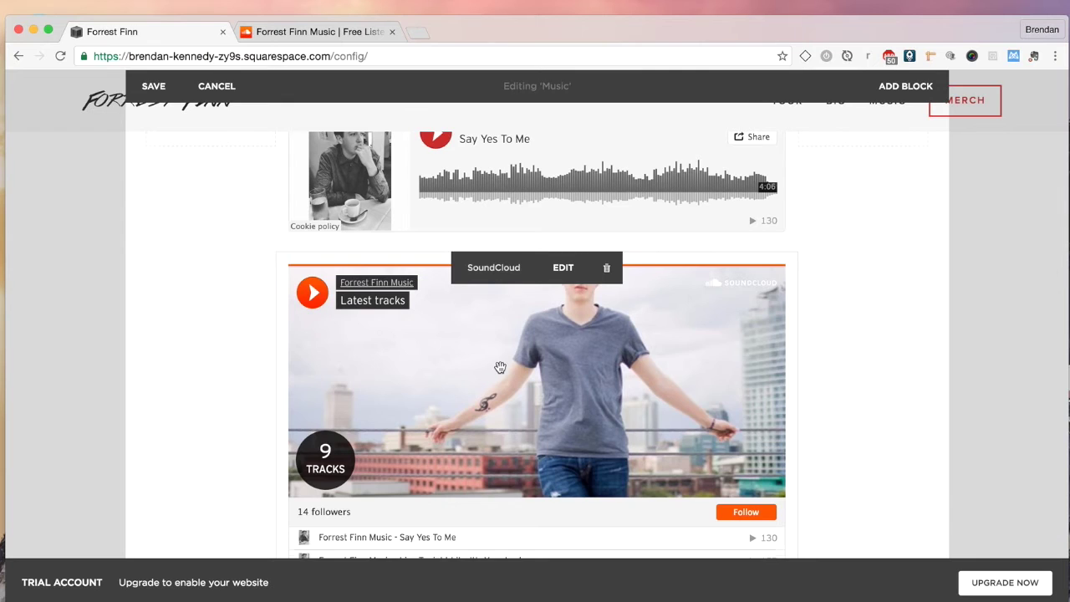
{"action": "scroll", "coordinate": [500, 368], "scroll_direction": "up", "scroll_amount": 2}
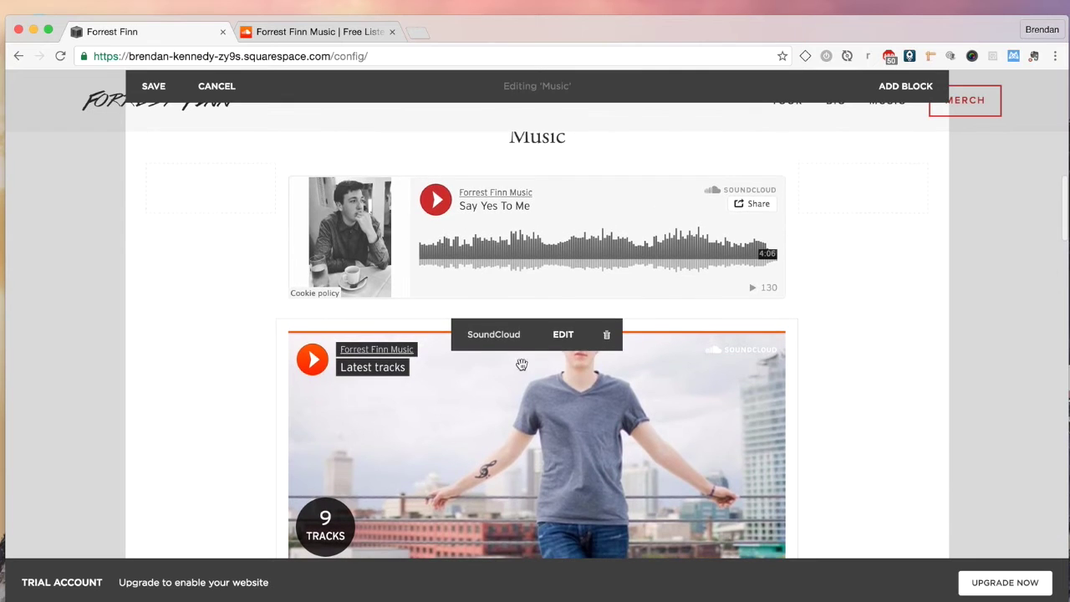
{"action": "left_click", "coordinate": [606, 338]}
{"action": "left_click", "coordinate": [640, 382]}
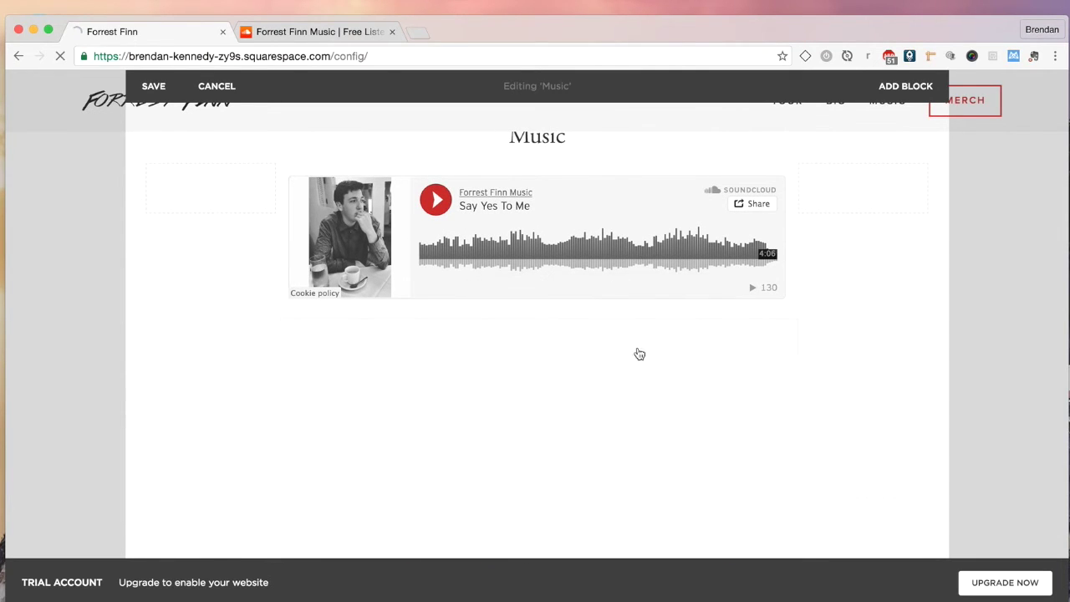
{"action": "left_click", "coordinate": [595, 183]}
{"action": "left_click", "coordinate": [651, 238]}
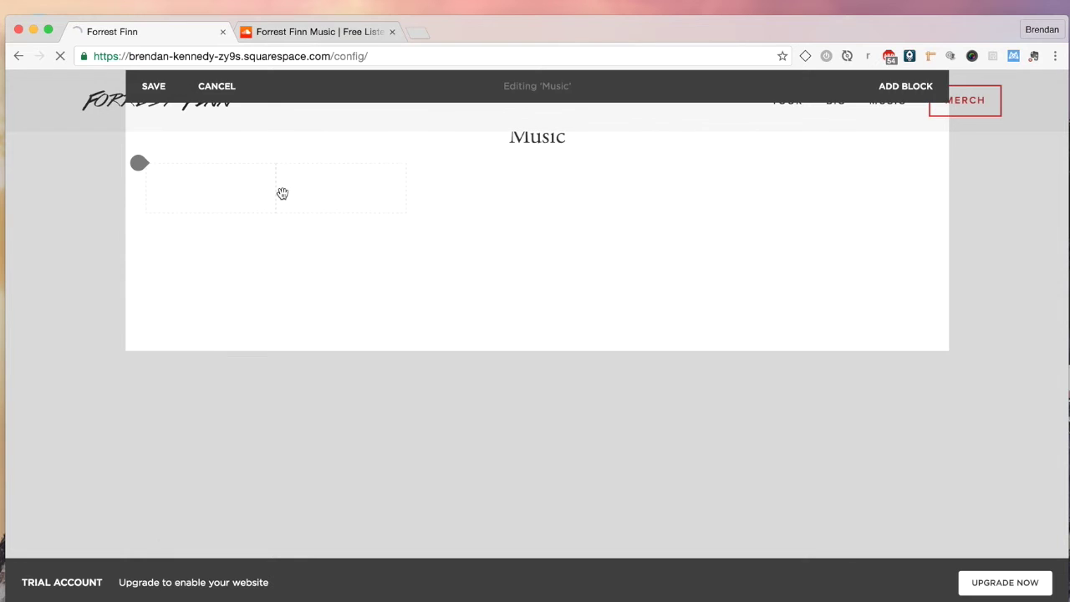
Delete the two remaining spacer blocks
{"action": "mouse_move", "coordinate": [301, 184]}
{"action": "left_click", "coordinate": [364, 181]}
{"action": "left_click", "coordinate": [391, 219]}
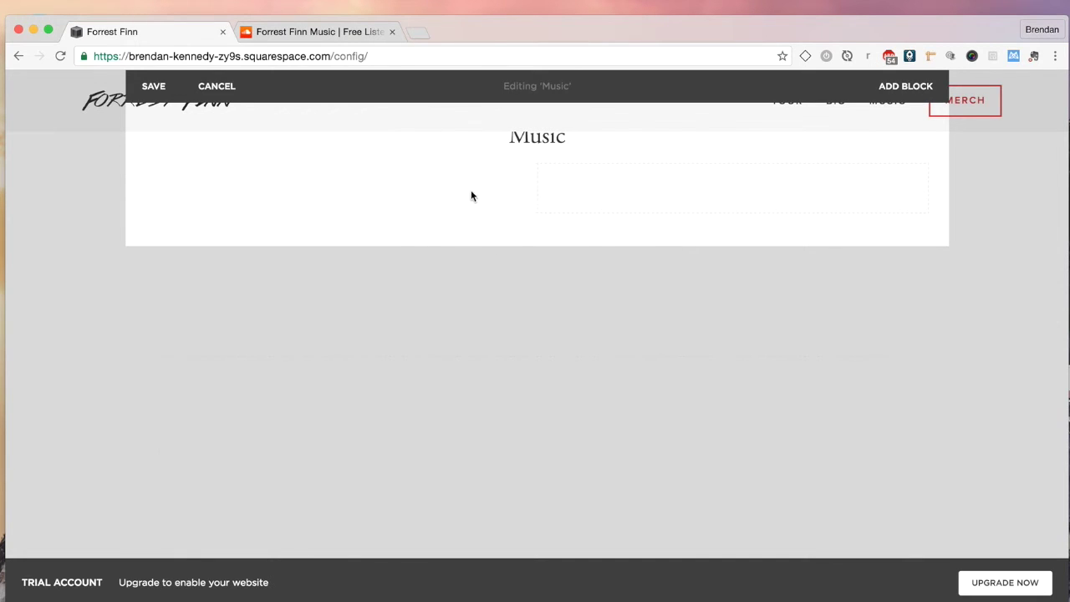
{"action": "mouse_move", "coordinate": [518, 185]}
{"action": "left_click", "coordinate": [566, 179]}
{"action": "left_click", "coordinate": [595, 219]}
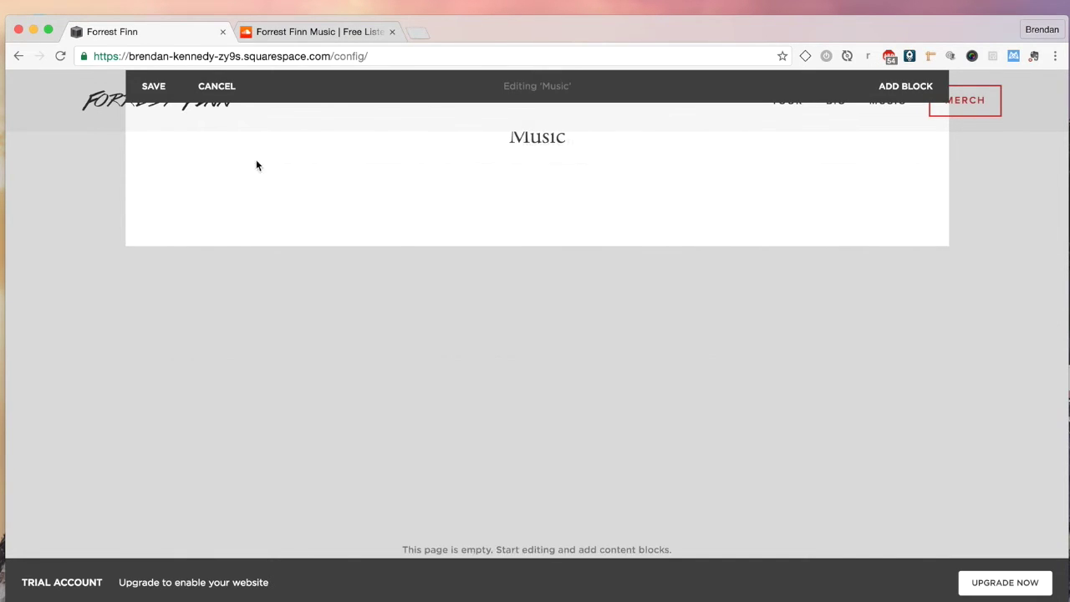
Add a Code block holding the pasted Say Yes To Me SoundCloud iframe
{"action": "left_click", "coordinate": [148, 164]}
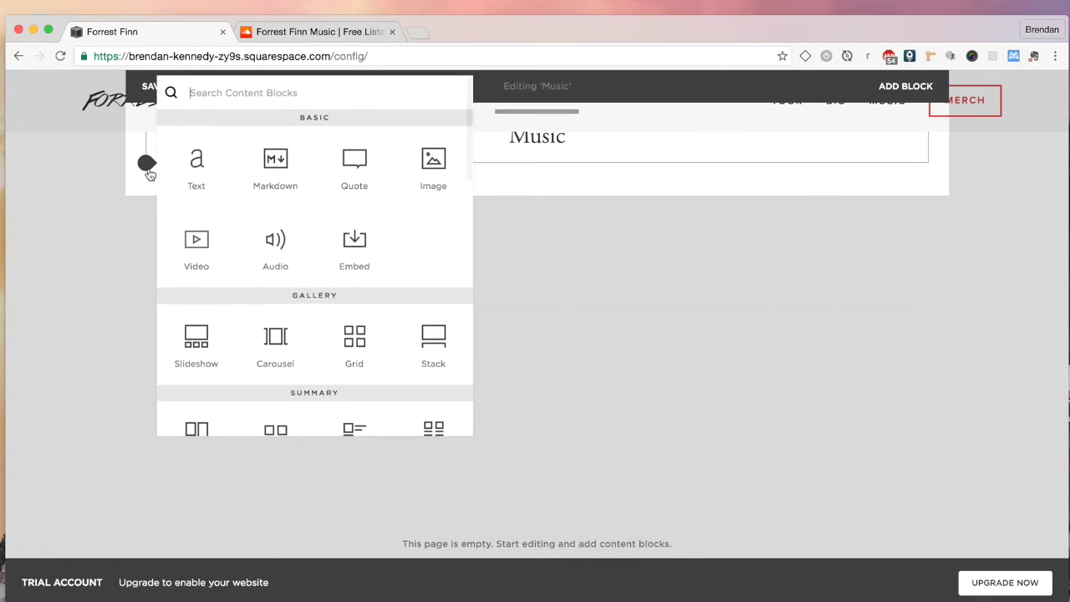
{"action": "type", "text": "code"}
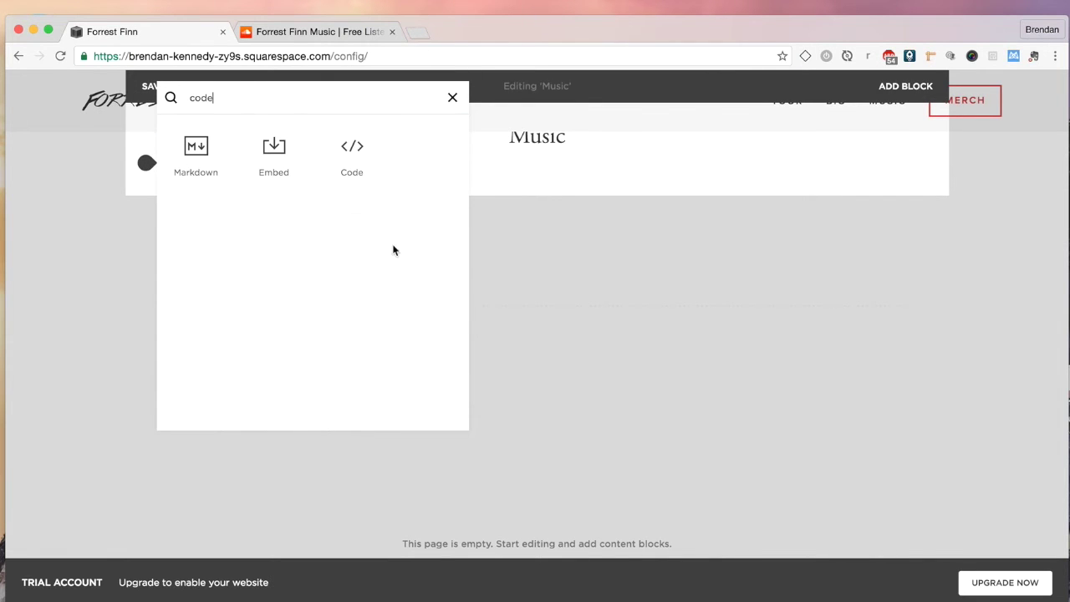
{"action": "left_click", "coordinate": [360, 173]}
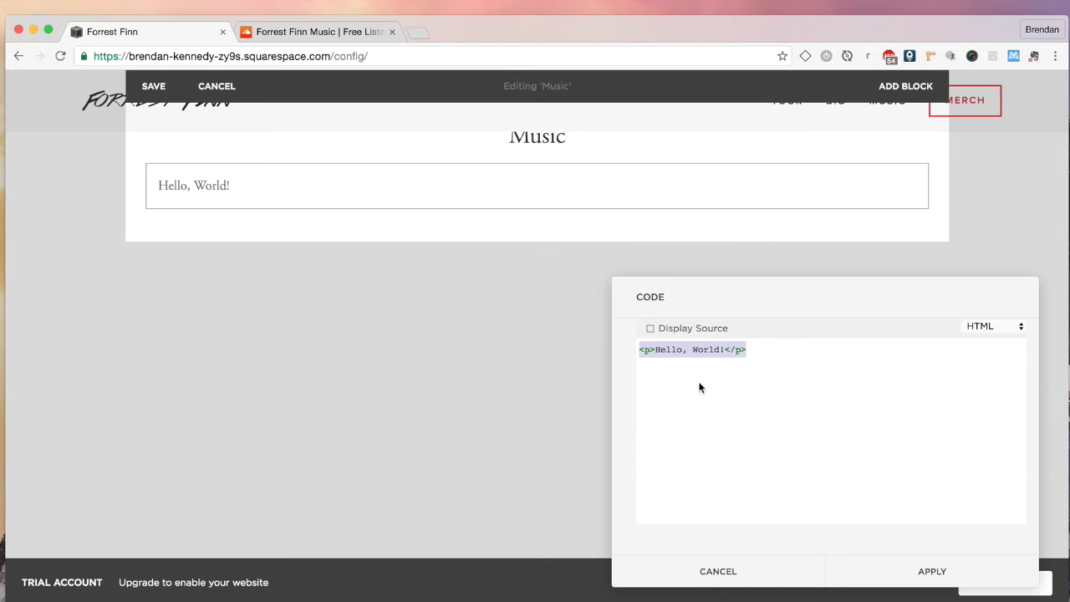
{"action": "key", "text": "BackSpace"}
{"action": "key", "text": "super+v"}
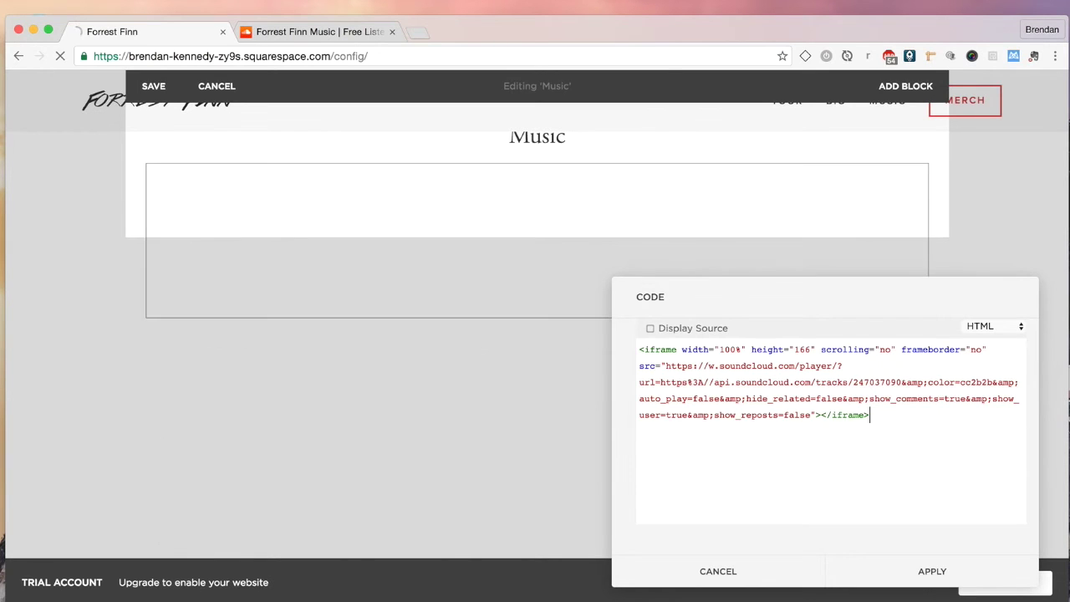
{"action": "left_click", "coordinate": [958, 574]}
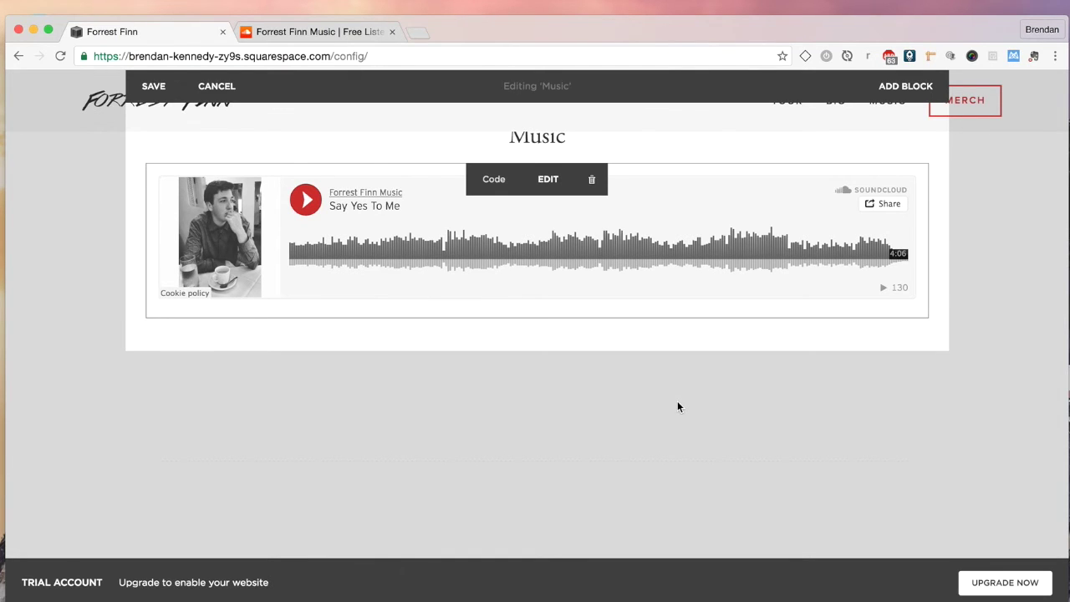
{"action": "key", "text": "ctrl+Tab"}
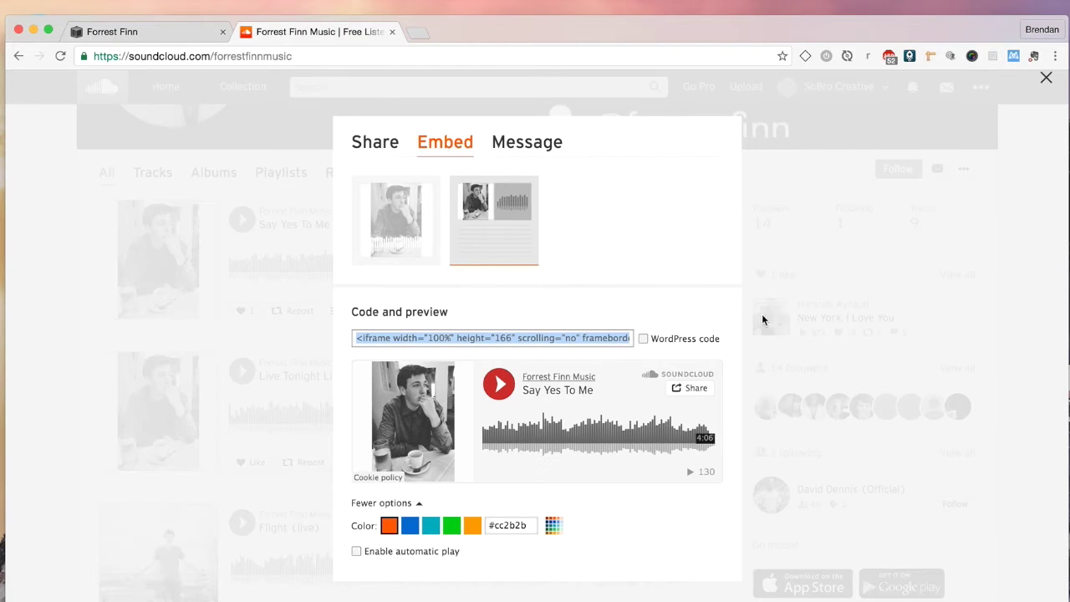
Close the Embed dialog and copy the Forrest Finn Music profile URL
{"action": "left_click", "coordinate": [848, 265]}
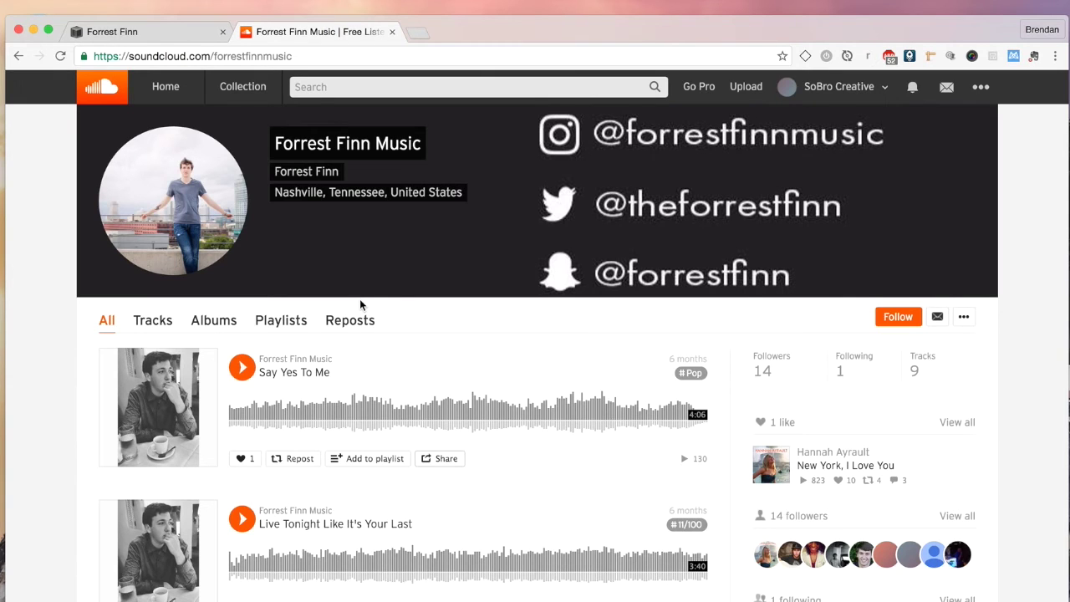
{"action": "key", "text": "super+l"}
{"action": "key", "text": "super+c"}
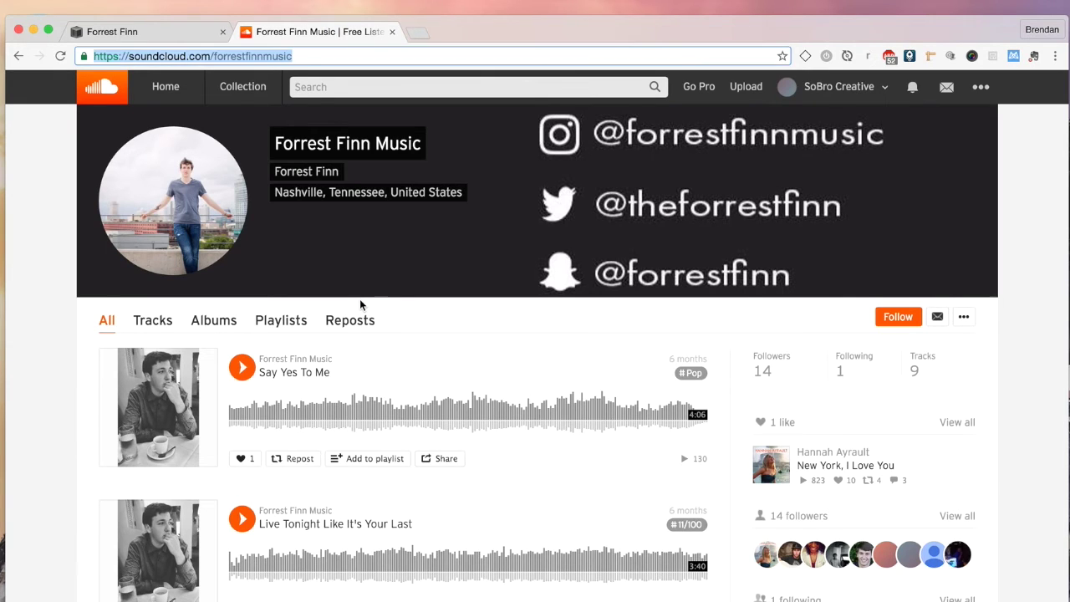
{"action": "key", "text": "super+alt+Left"}
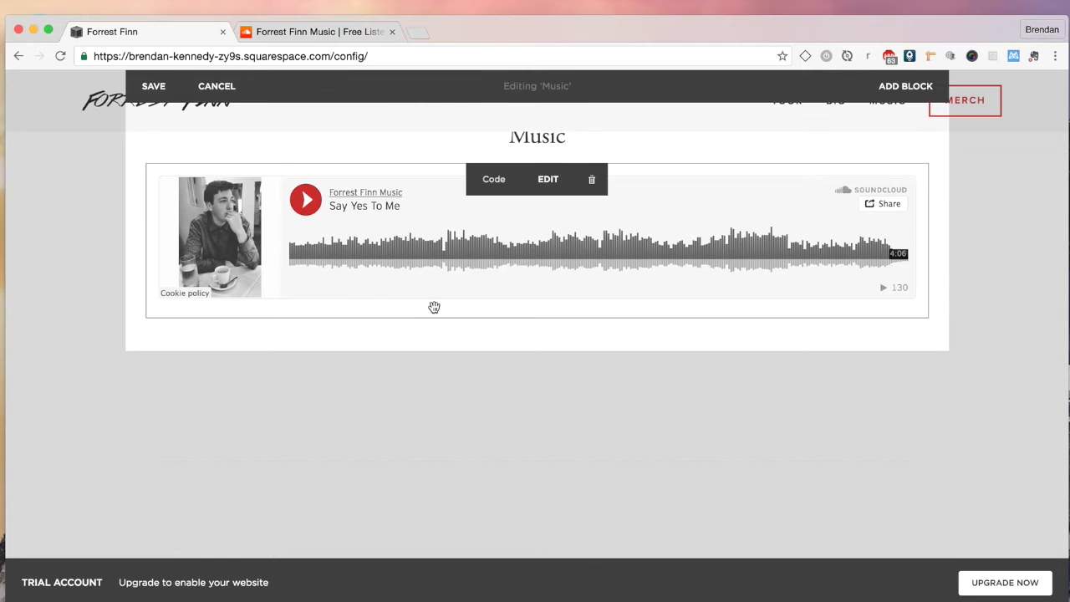
Add a SoundCloud block with the pasted profile URL below Say Yes To Me, then save
{"action": "scroll", "coordinate": [334, 314], "scroll_direction": "down", "scroll_amount": 1}
{"action": "left_click", "coordinate": [146, 291]}
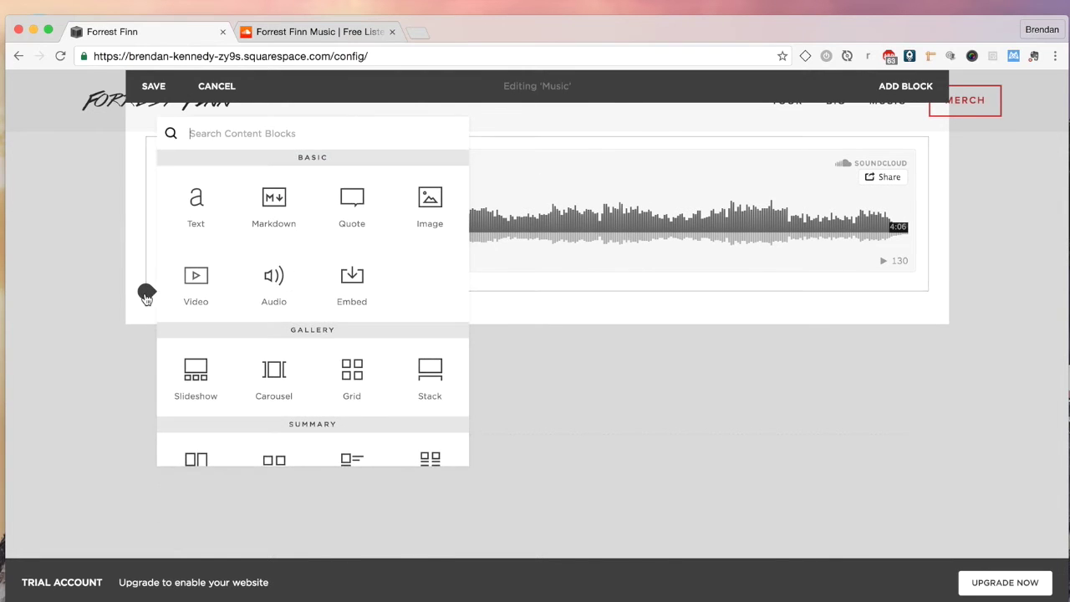
{"action": "type", "text": "soundcl"}
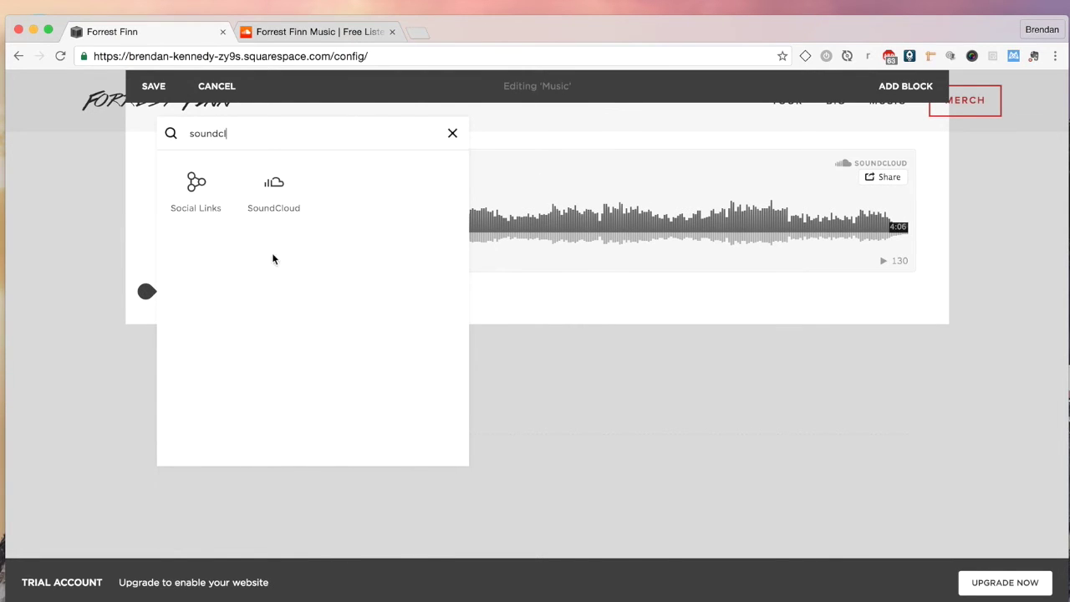
{"action": "left_click", "coordinate": [285, 192]}
{"action": "key", "text": "super+v"}
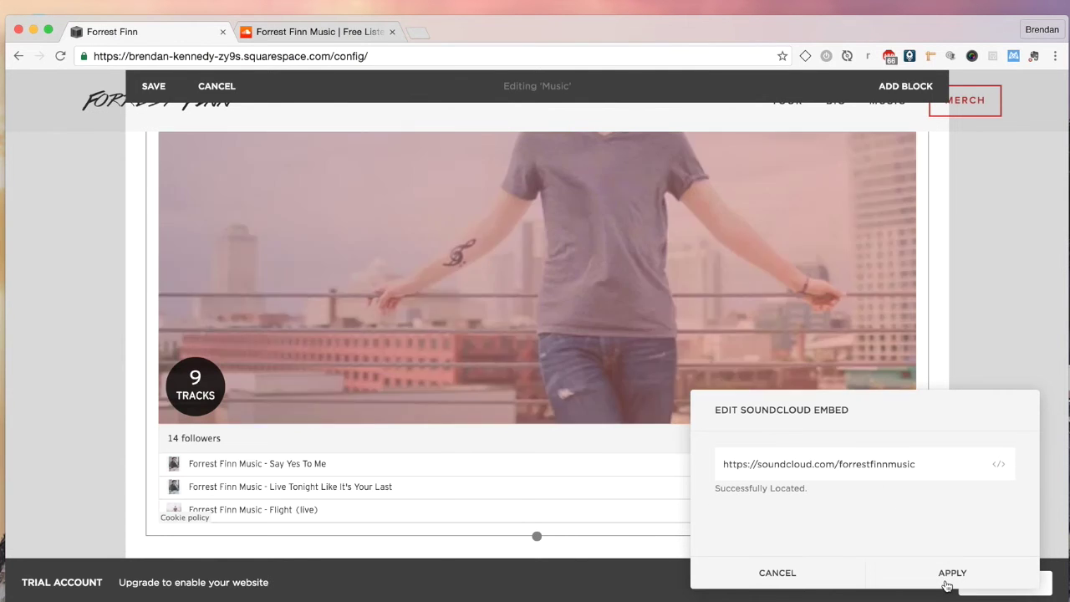
{"action": "left_click", "coordinate": [945, 575]}
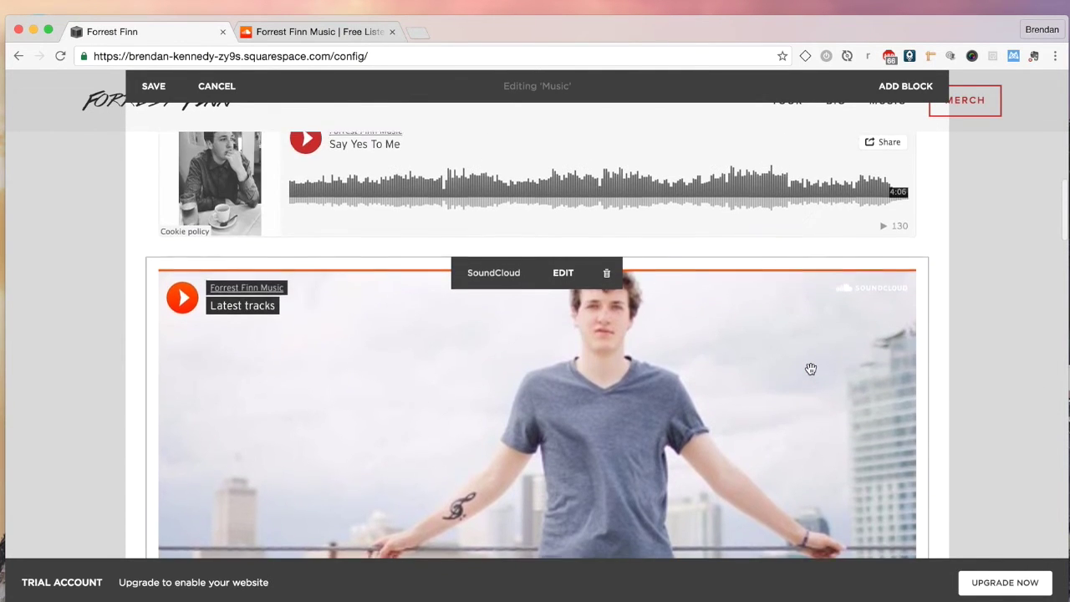
{"action": "scroll", "coordinate": [672, 357], "scroll_direction": "down", "scroll_amount": 5}
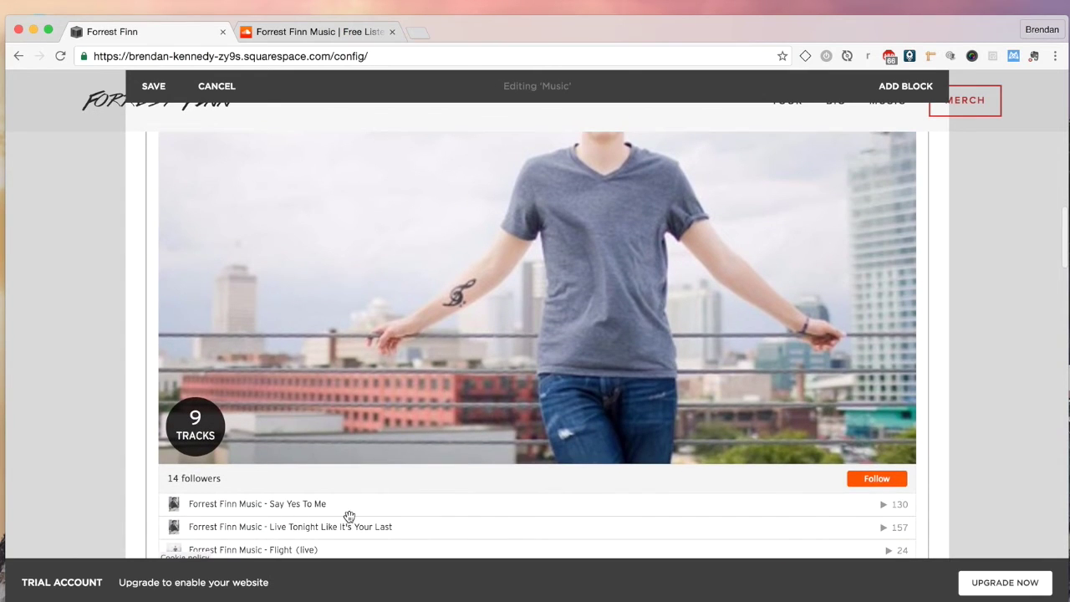
{"action": "scroll", "coordinate": [348, 519], "scroll_direction": "down", "scroll_amount": 3}
{"action": "left_click", "coordinate": [154, 85]}
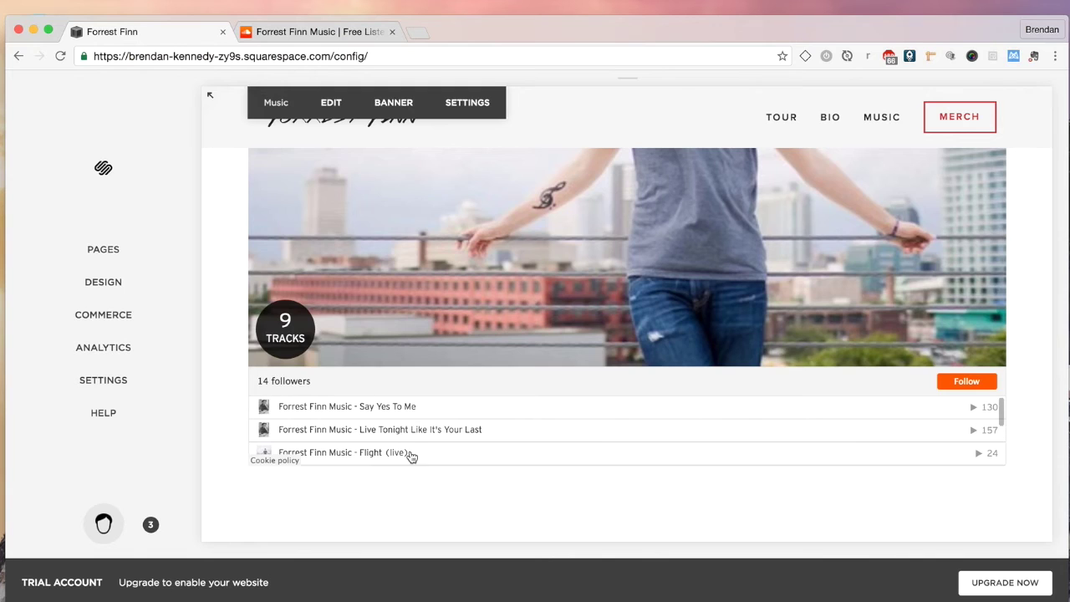
Scroll through the embedded Latest tracks list on the Music page
{"action": "scroll", "coordinate": [409, 452], "scroll_direction": "down", "scroll_amount": 5}
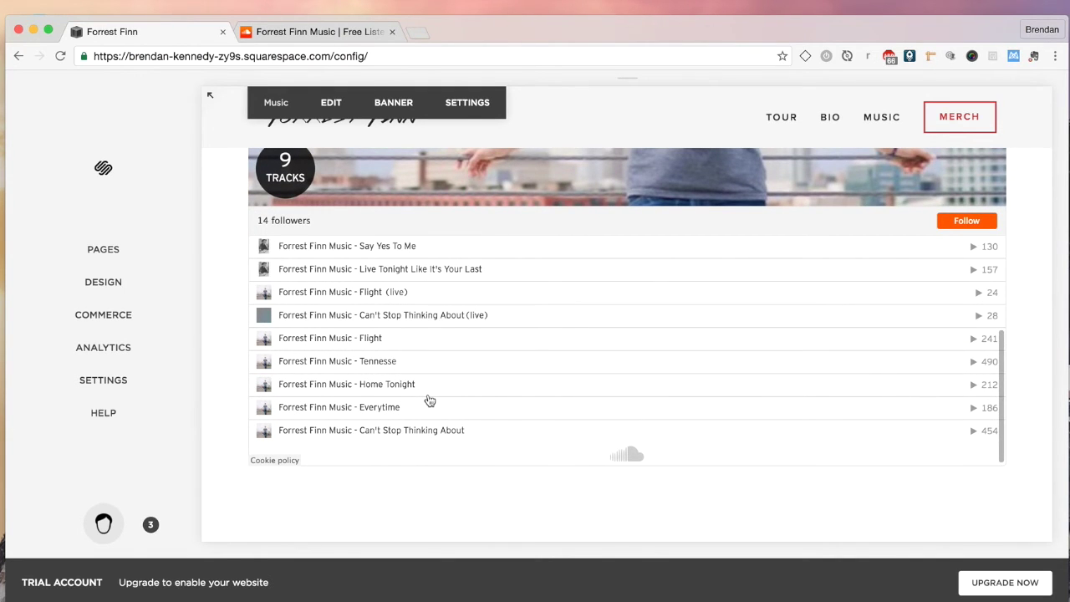
{"action": "scroll", "coordinate": [428, 401], "scroll_direction": "up", "scroll_amount": 2}
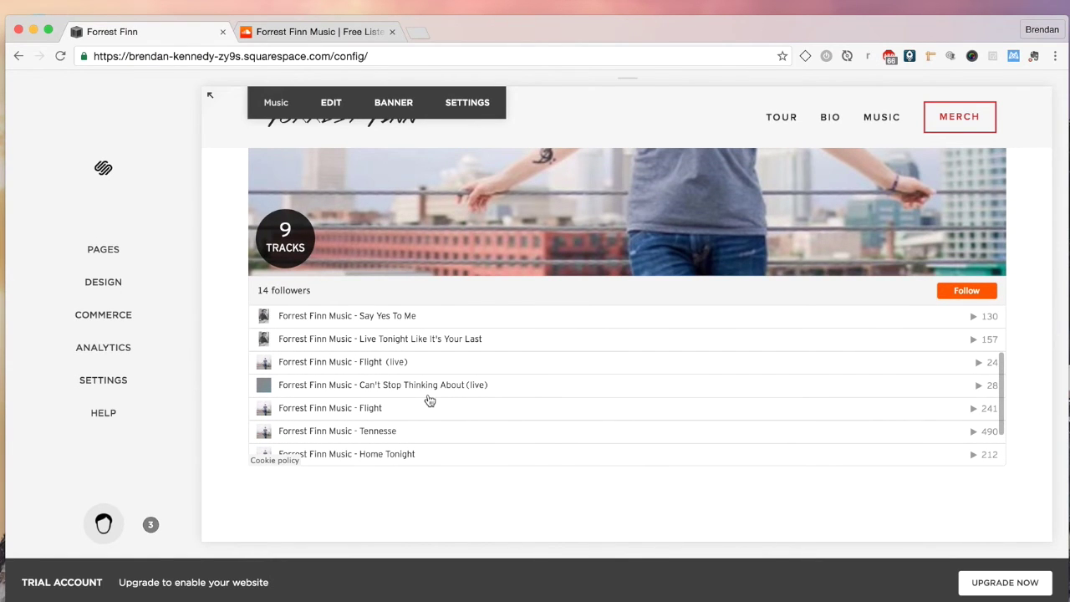
{"action": "scroll", "coordinate": [429, 400], "scroll_direction": "up", "scroll_amount": 5}
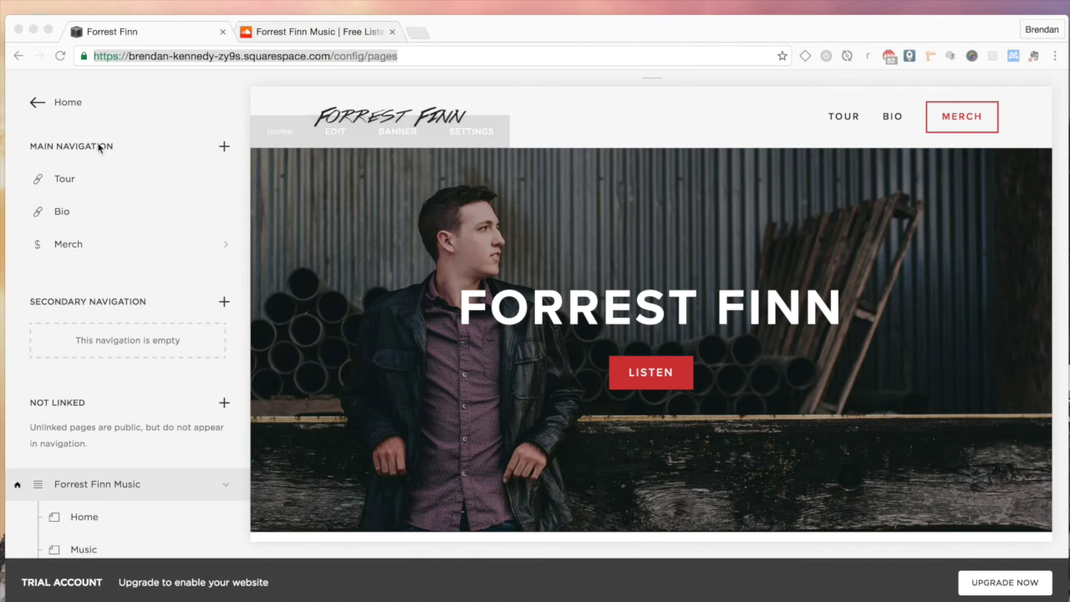
Create a new Album page named 'Music' under Main Navigation
{"action": "left_click", "coordinate": [223, 146]}
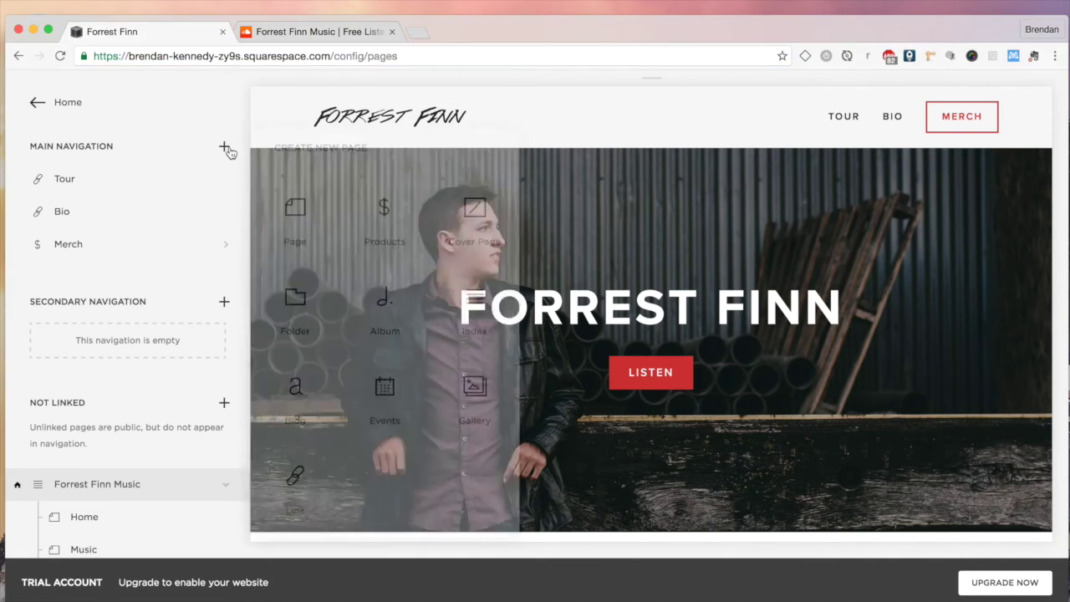
{"action": "left_click", "coordinate": [387, 320]}
{"action": "type", "text": "Mus"}
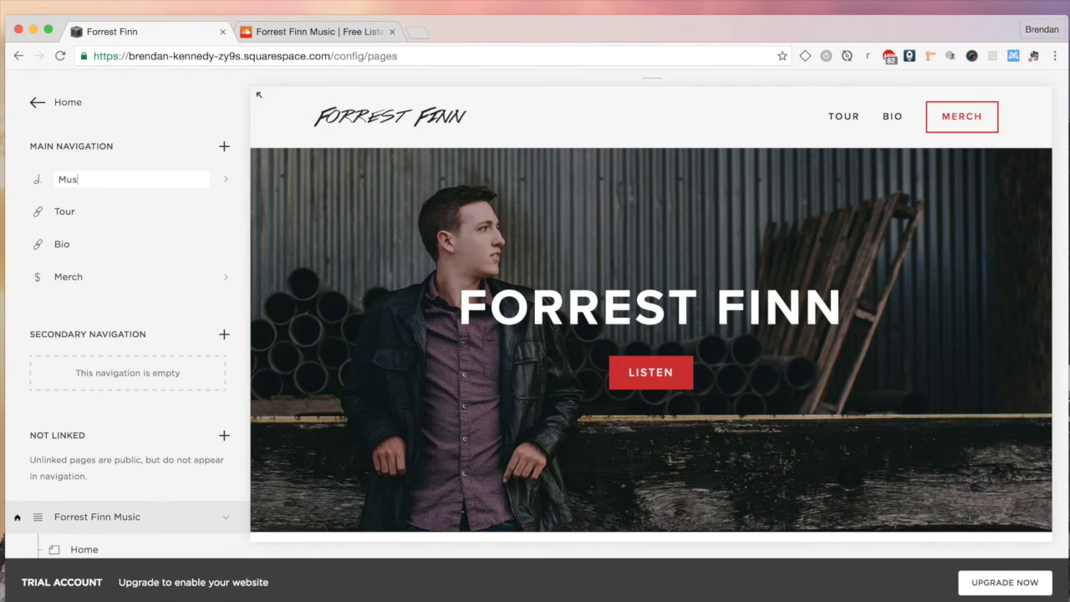
{"action": "type", "text": "ic"}
{"action": "key", "text": "Return"}
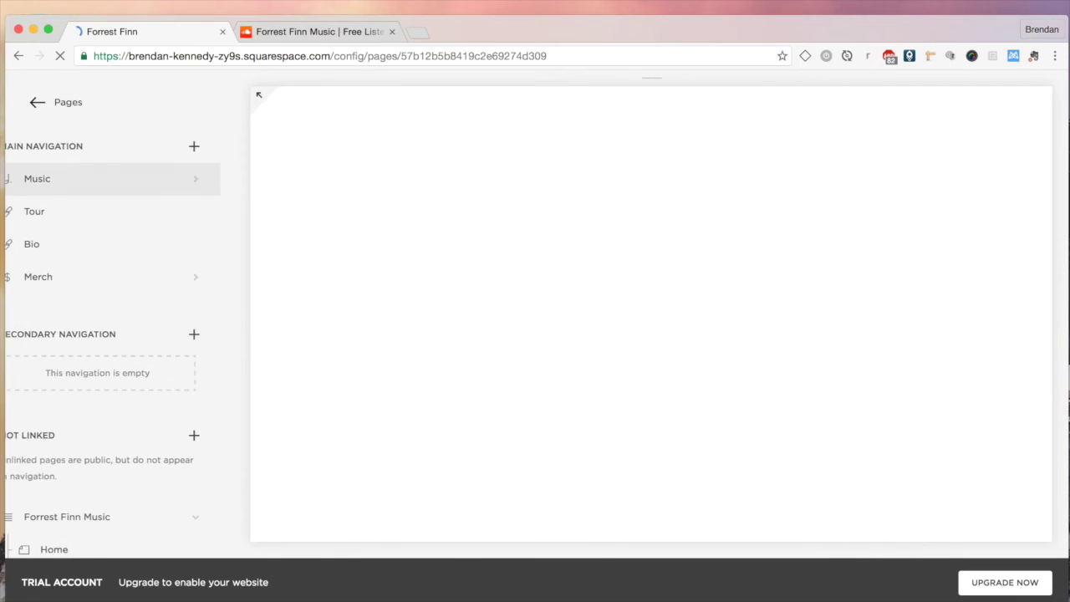
{"action": "scroll", "coordinate": [191, 247], "scroll_direction": "down", "scroll_amount": 3}
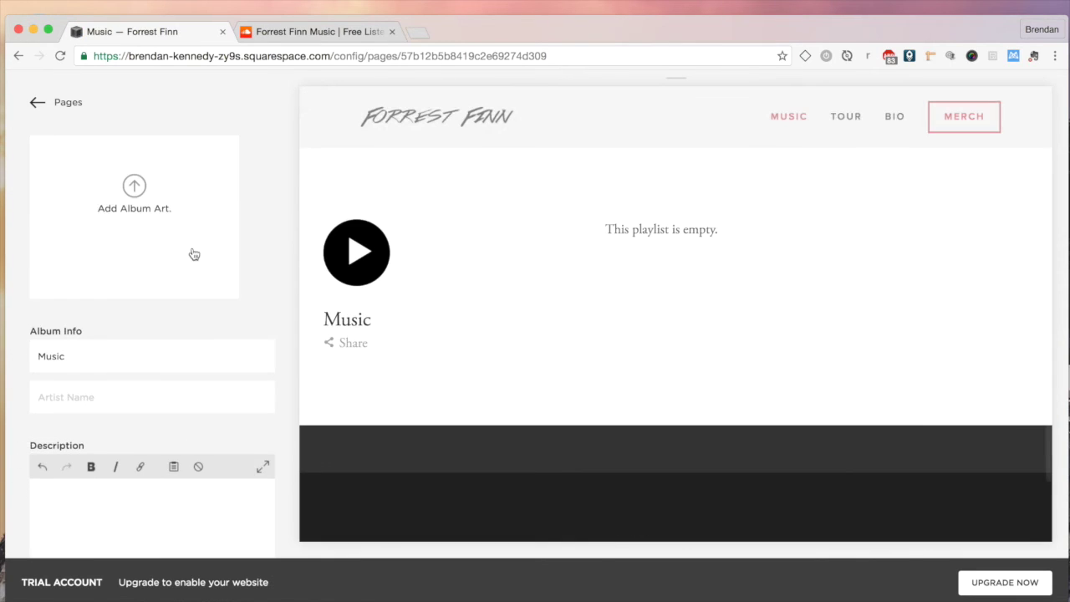
Upload the cover image as the album art
{"action": "scroll", "coordinate": [193, 251], "scroll_direction": "down", "scroll_amount": 3}
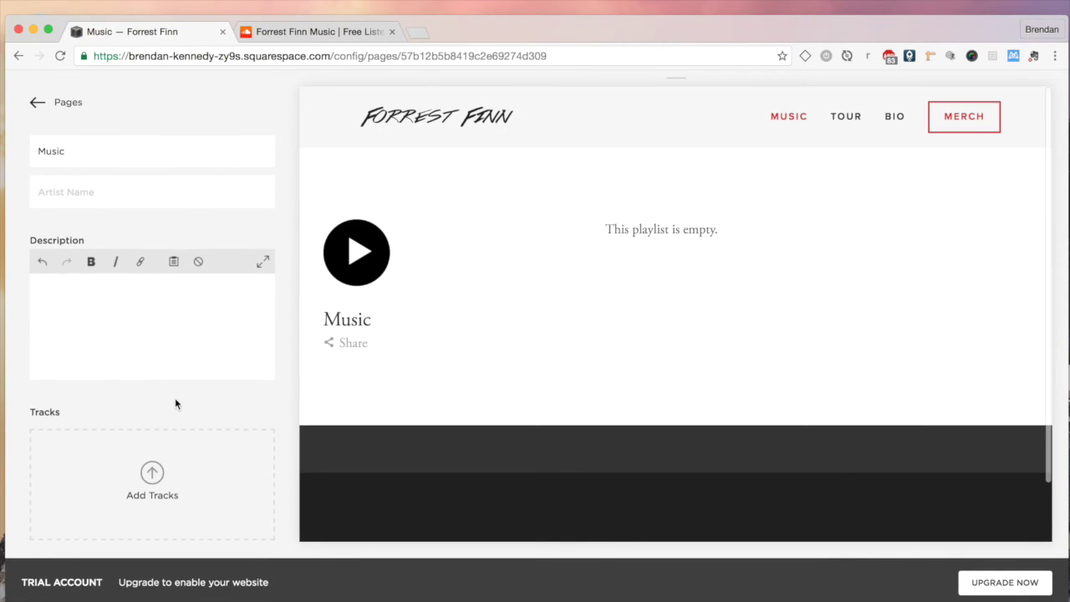
{"action": "scroll", "coordinate": [159, 368], "scroll_direction": "up", "scroll_amount": 5}
{"action": "scroll", "coordinate": [144, 338], "scroll_direction": "up", "scroll_amount": 2}
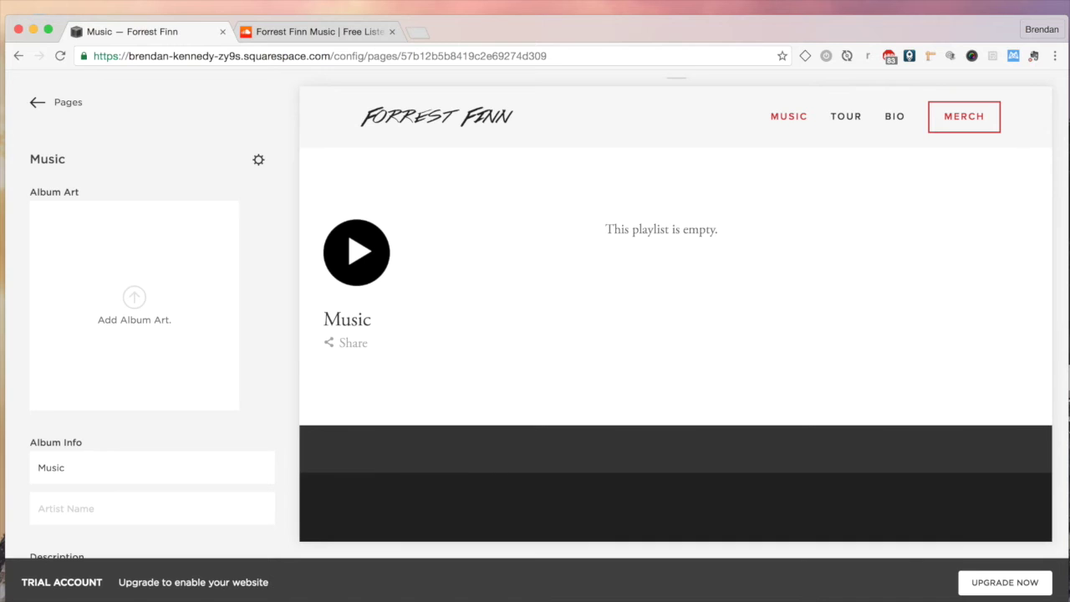
{"action": "left_click_drag", "start_coordinate": [786, 148], "coordinate": [97, 303]}
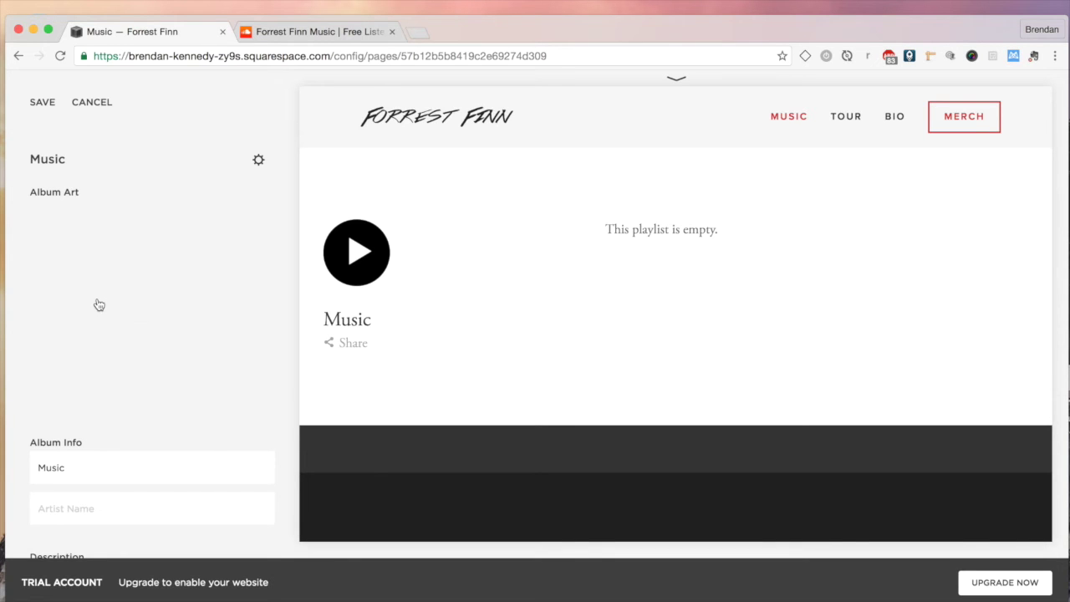
{"action": "scroll", "coordinate": [98, 304], "scroll_direction": "down", "scroll_amount": 3}
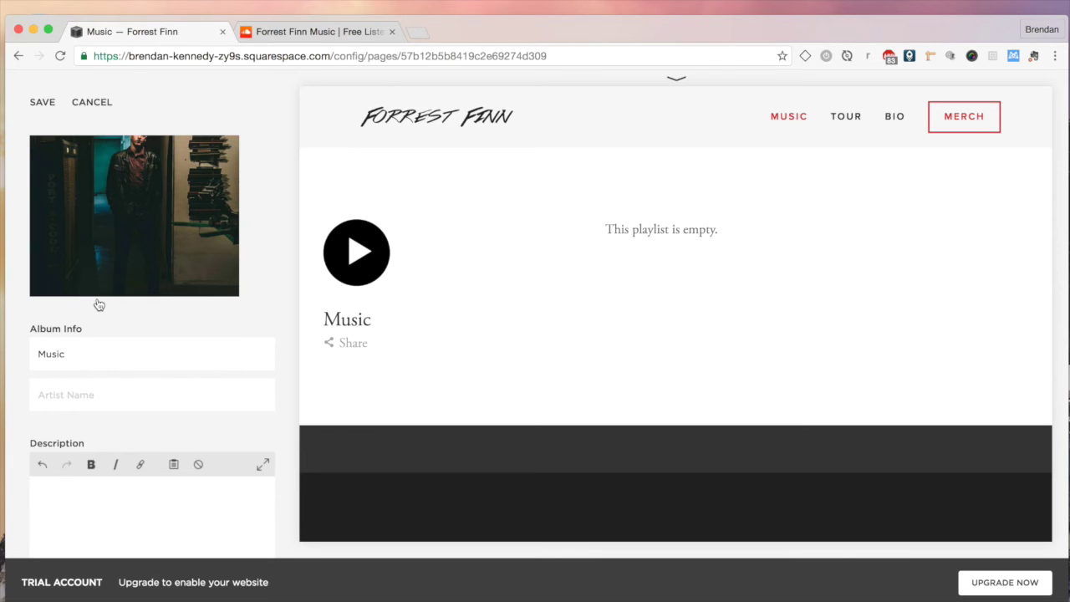
Change the album title from 'Music' to 'Say Yes To Me'
{"action": "left_click", "coordinate": [124, 363]}
{"action": "key", "text": "super+a"}
{"action": "type", "text": "Say yes T"}
{"action": "key", "text": "BackSpace"}
{"action": "key", "text": "BackSpace"}
{"action": "type", "text": "Yes To Me"}
{"action": "scroll", "coordinate": [150, 335], "scroll_direction": "down", "scroll_amount": 1}
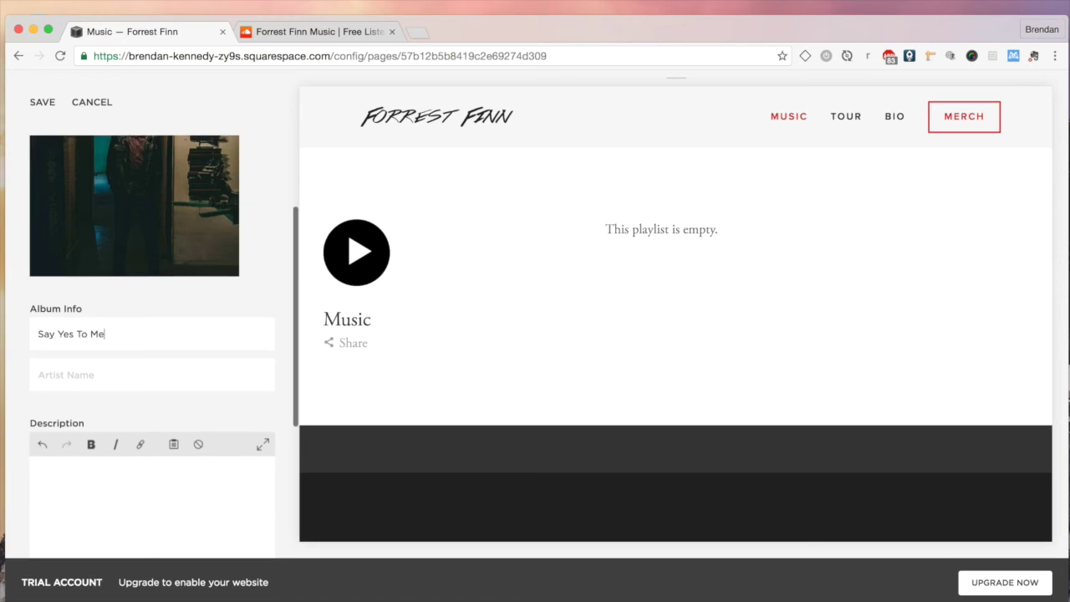
Enter artist name 'Forrest Finn' and a placeholder album description
{"action": "left_click", "coordinate": [109, 369]}
{"action": "type", "text": "FOrrest "}
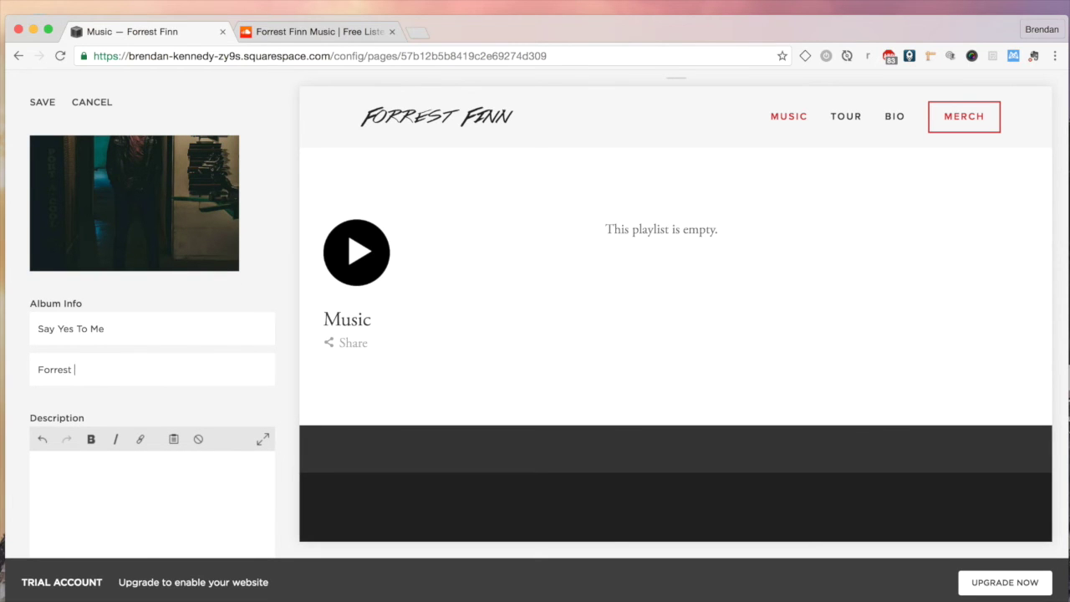
{"action": "type", "text": "Finn"}
{"action": "scroll", "coordinate": [108, 447], "scroll_direction": "down", "scroll_amount": 2}
{"action": "left_click", "coordinate": [108, 447]}
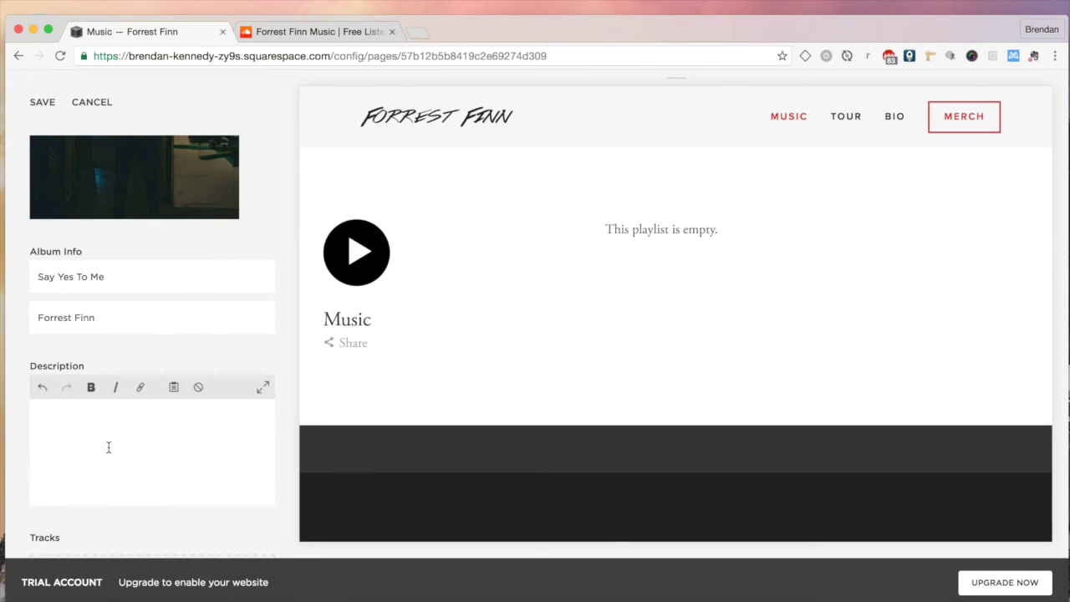
{"action": "type", "text": "adf;aldsjfasd"}
{"action": "scroll", "coordinate": [151, 335], "scroll_direction": "down", "scroll_amount": 3}
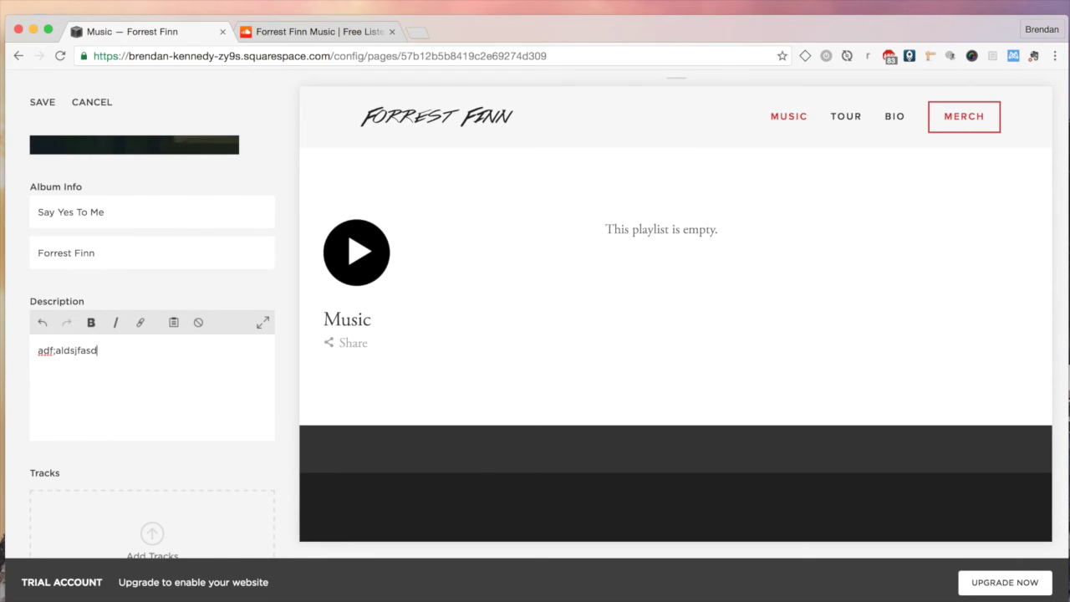
{"action": "scroll", "coordinate": [53, 407], "scroll_direction": "down", "scroll_amount": 5}
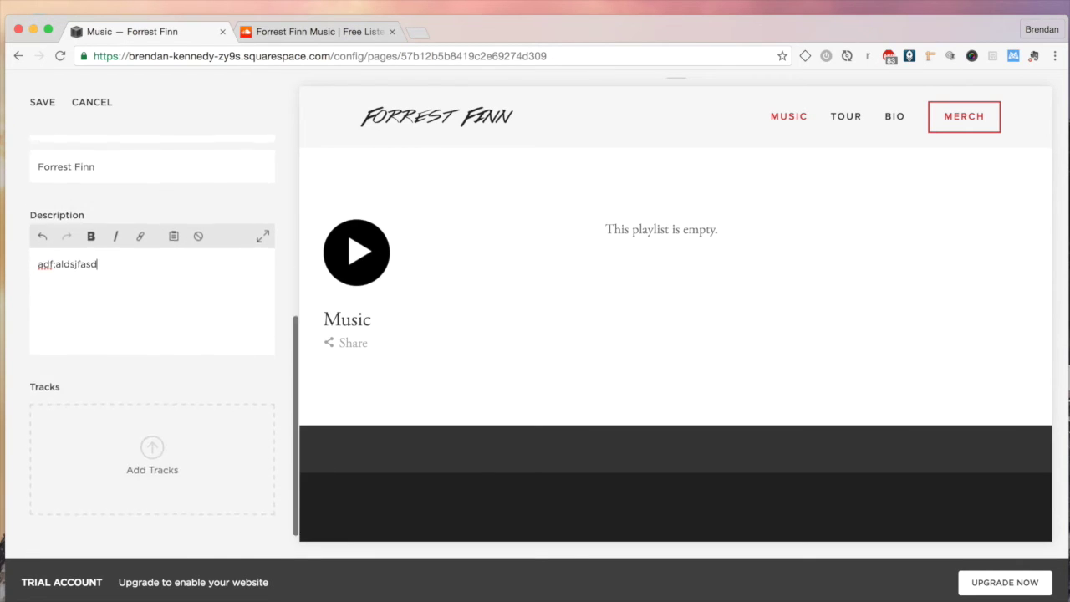
{"action": "mouse_move", "coordinate": [912, 423]}
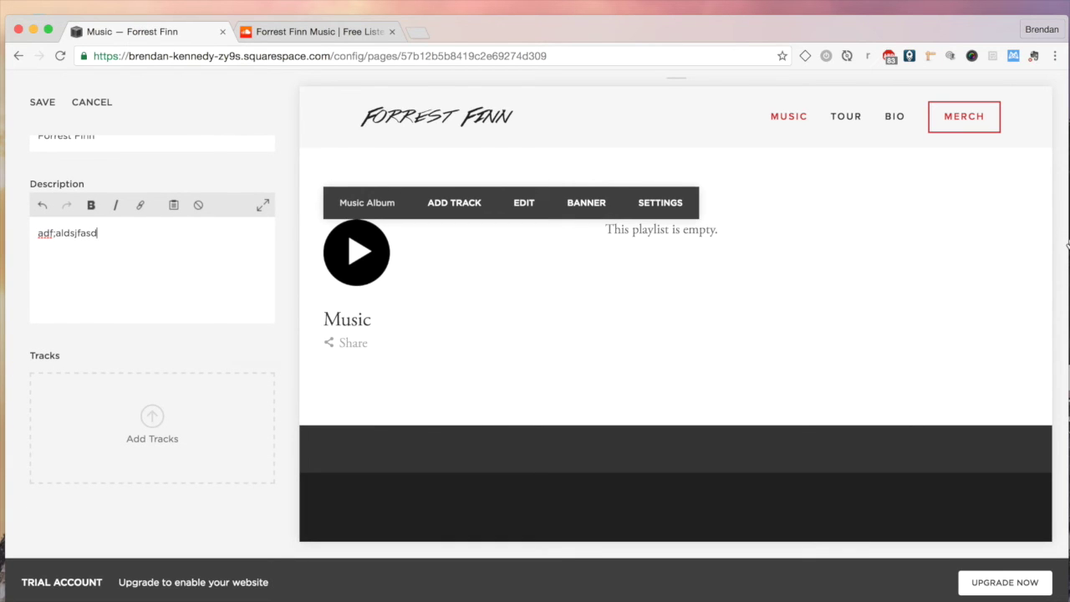
{"action": "key", "text": "super+Tab"}
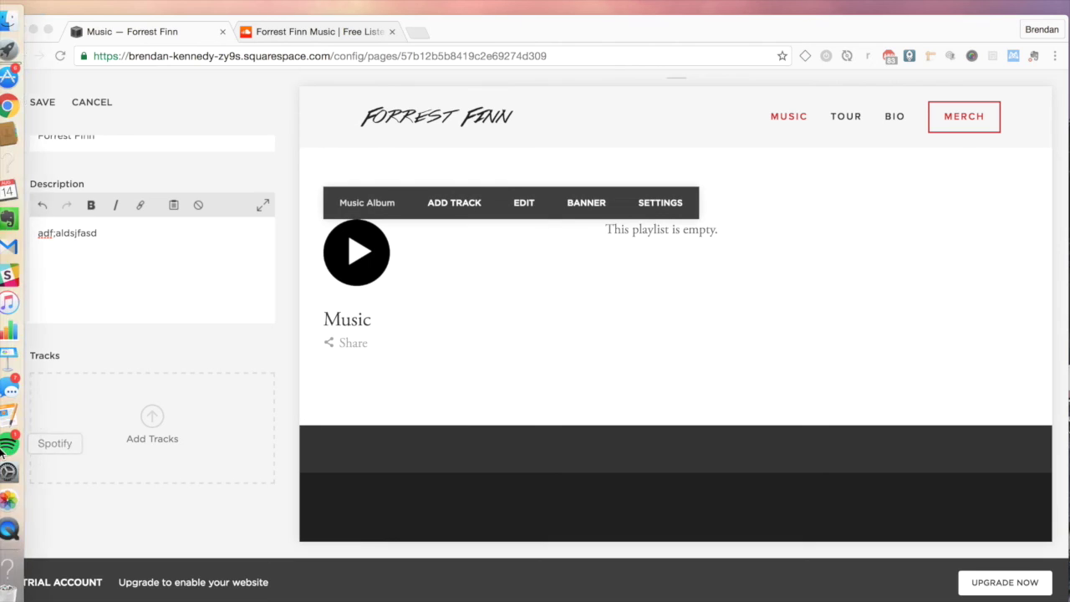
Browse in Finder to DesignLive > Sobro Creative > Artist Management > Forrest Finn
{"action": "left_click", "coordinate": [17, 23]}
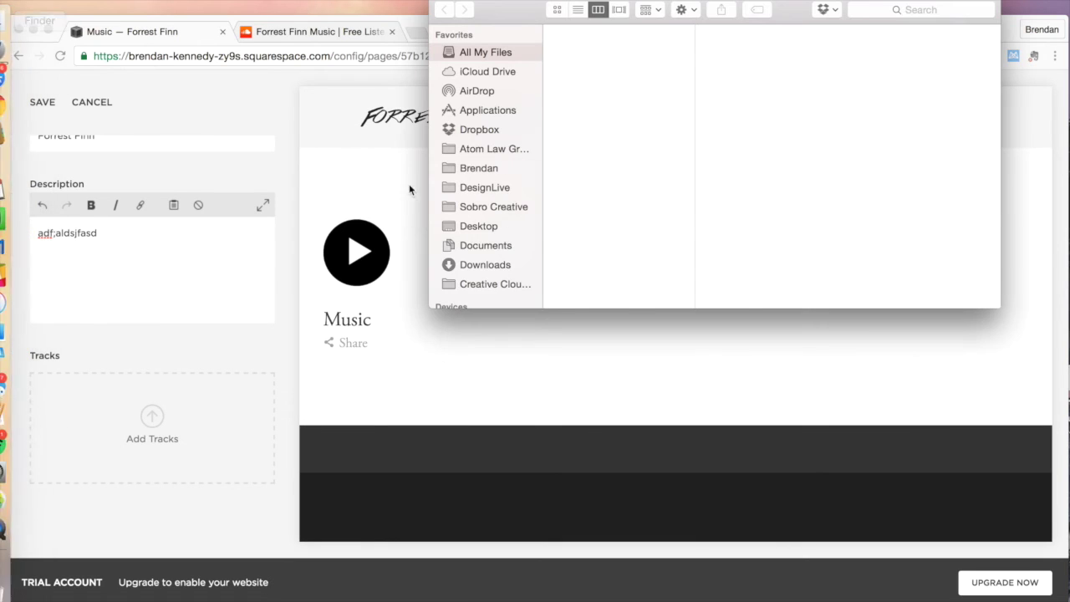
{"action": "left_click", "coordinate": [493, 188]}
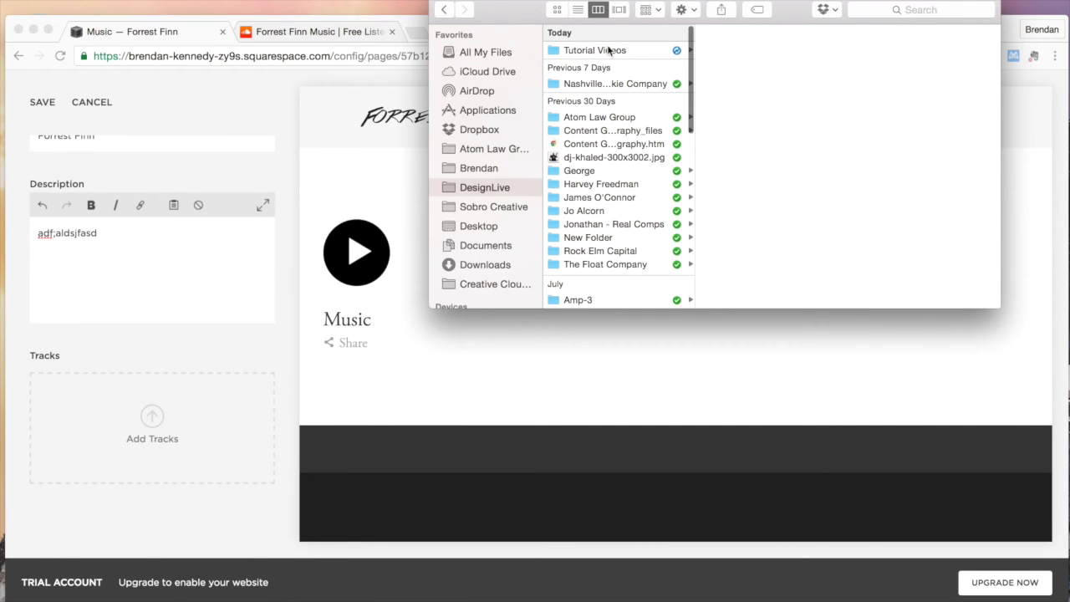
{"action": "left_click", "coordinate": [502, 207]}
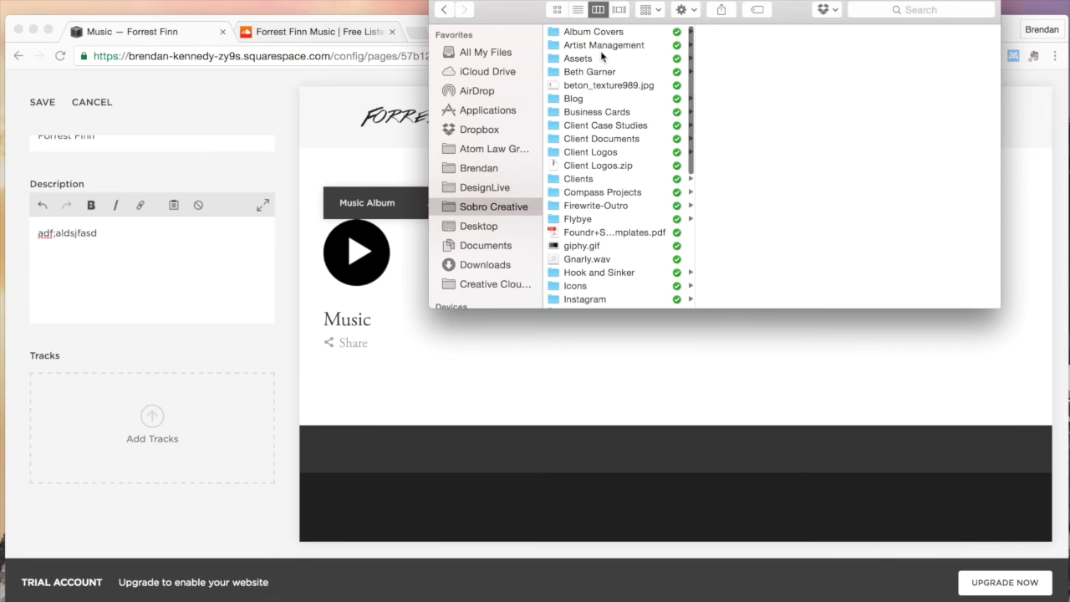
{"action": "left_click", "coordinate": [602, 45]}
{"action": "left_click", "coordinate": [793, 57]}
{"action": "left_click", "coordinate": [794, 45]}
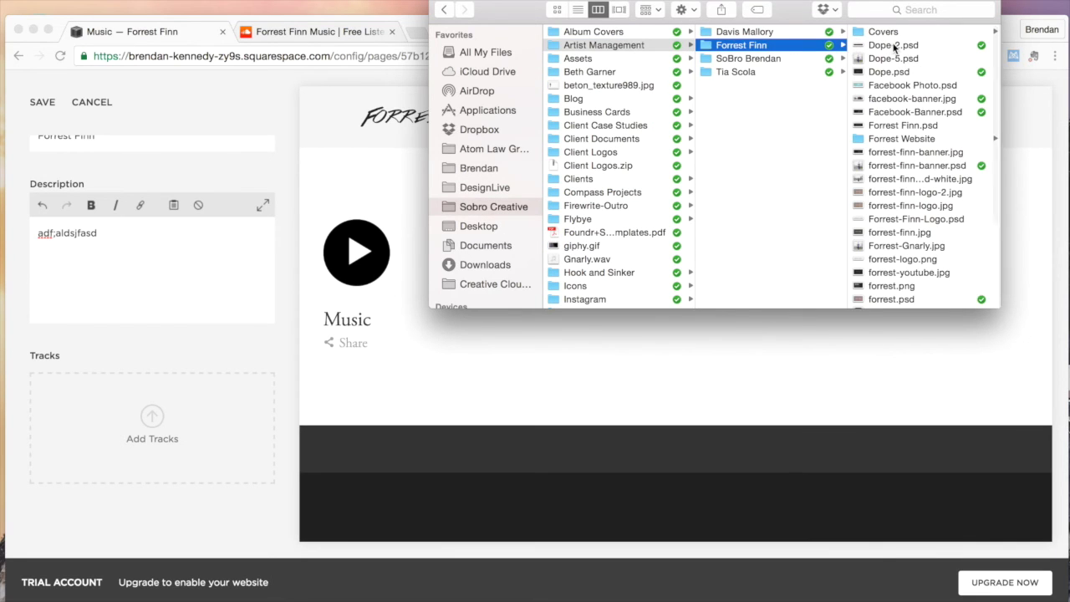
{"action": "left_click", "coordinate": [893, 46]}
Upload say-yes-to-me.mp3 as the album's track
{"action": "scroll", "coordinate": [761, 200], "scroll_direction": "down", "scroll_amount": 5}
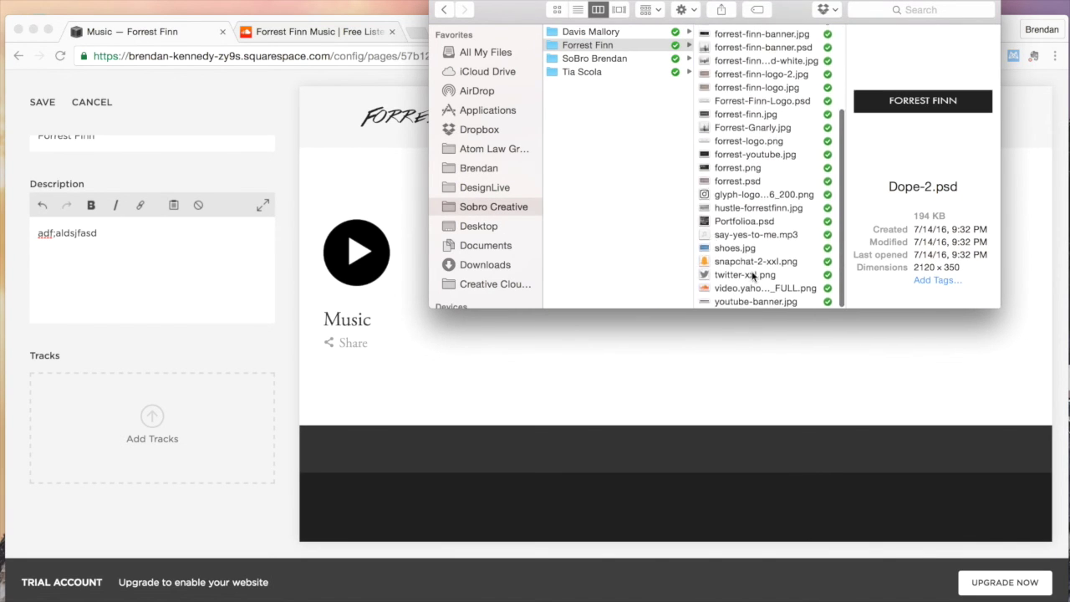
{"action": "left_click", "coordinate": [750, 234]}
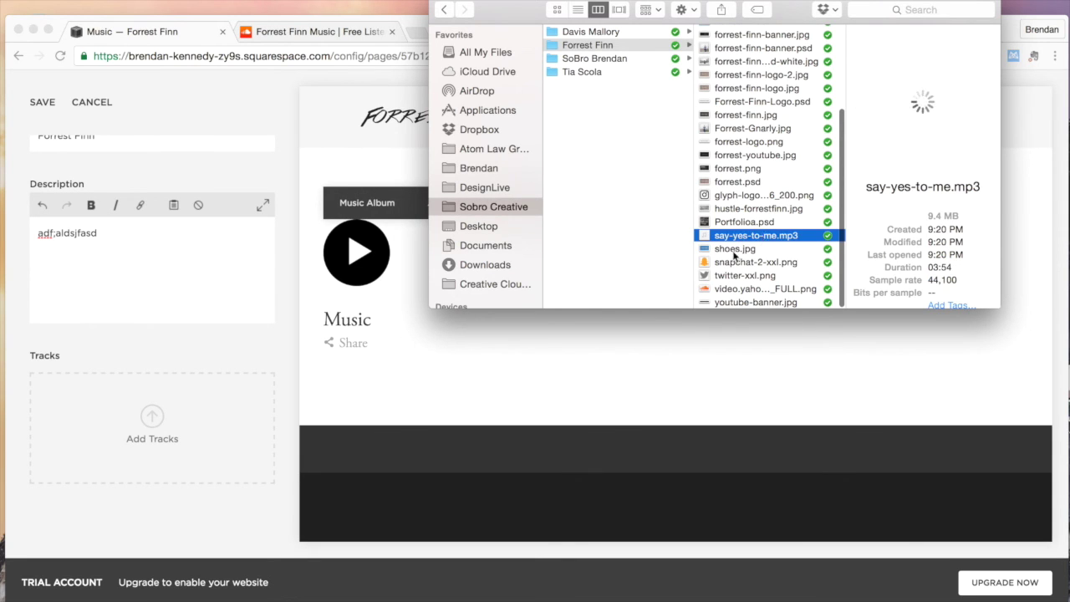
{"action": "left_click_drag", "start_coordinate": [733, 256], "coordinate": [132, 430]}
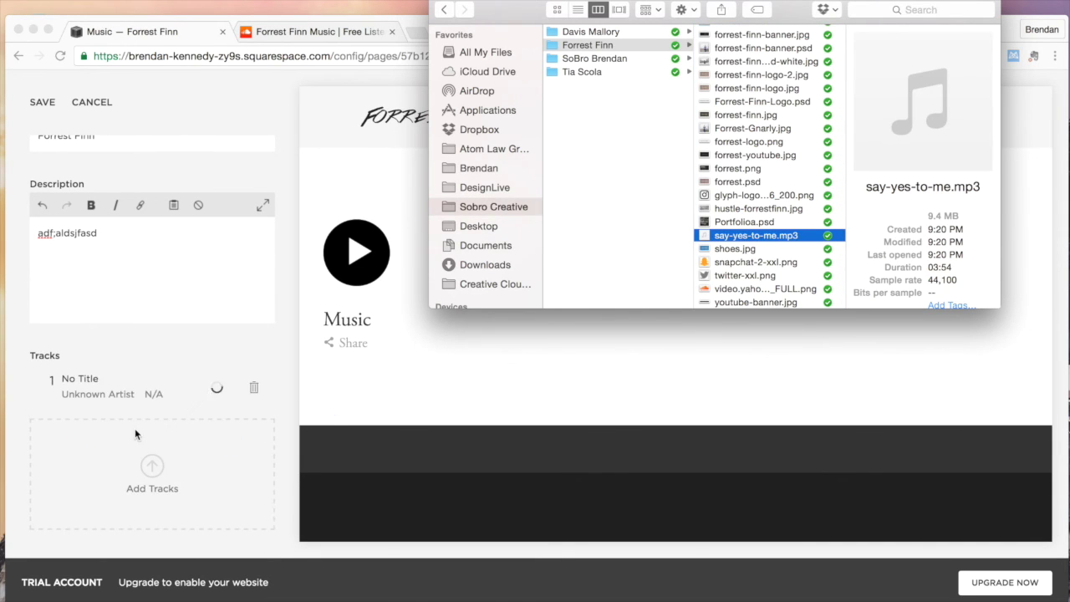
{"action": "left_click", "coordinate": [157, 348]}
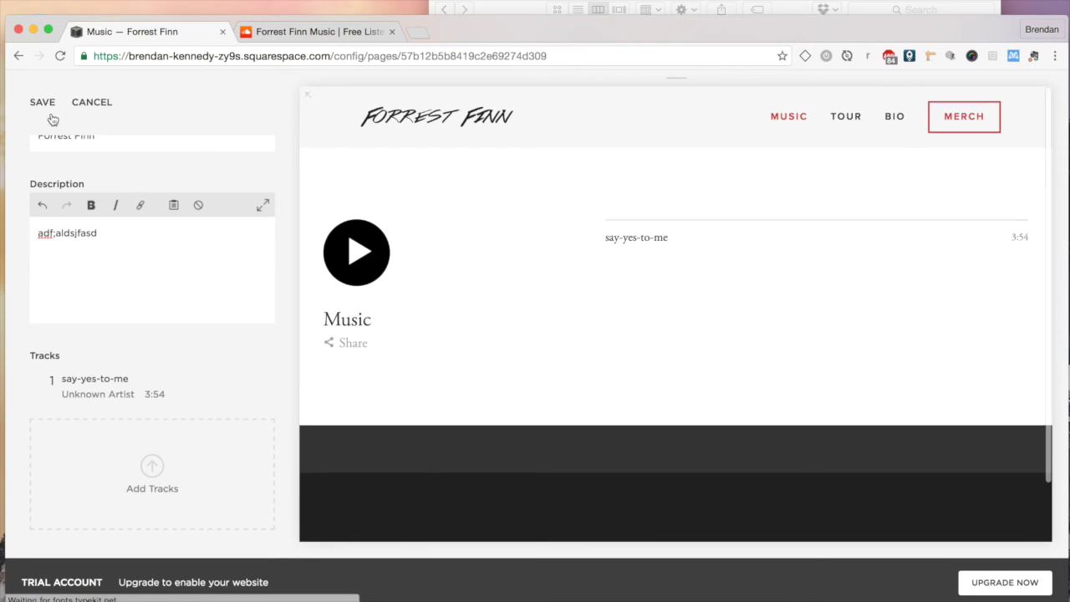
Save the Music album with its say-yes-to-me track
{"action": "left_click", "coordinate": [44, 104]}
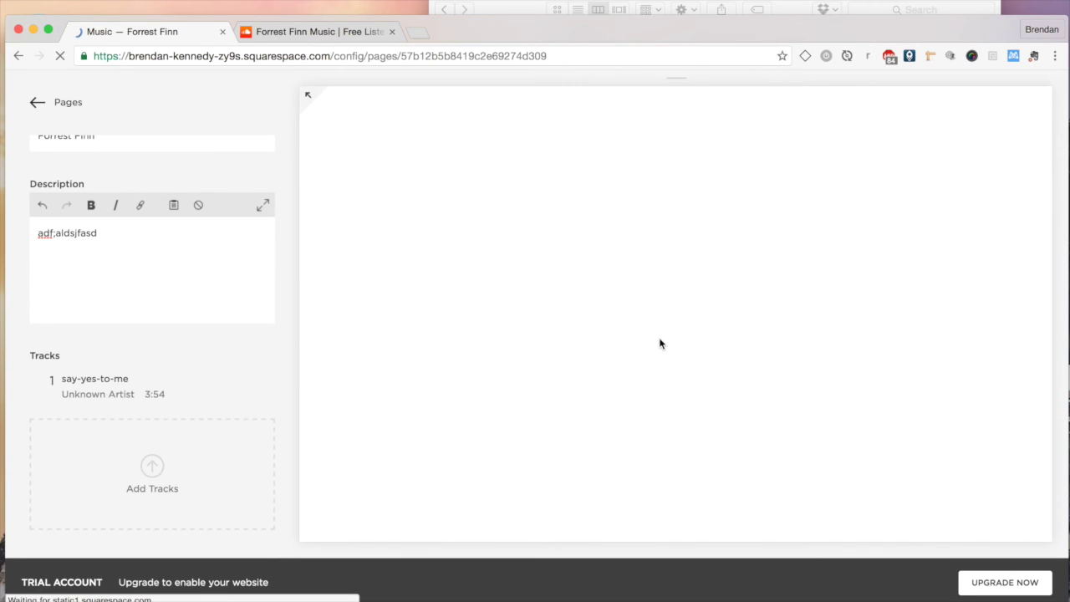